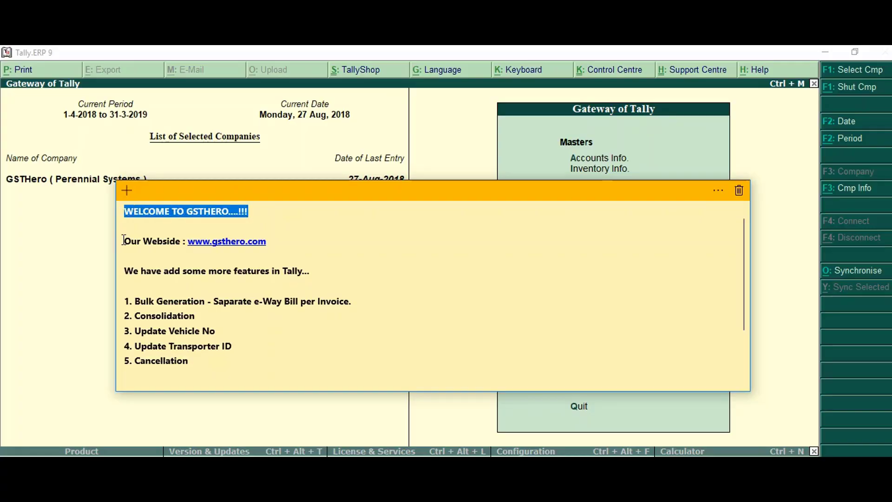
Highlight the features-added and Bulk Generation lines in the GSTHero note, then bring Tally forward
drag(125, 270, 316, 270)
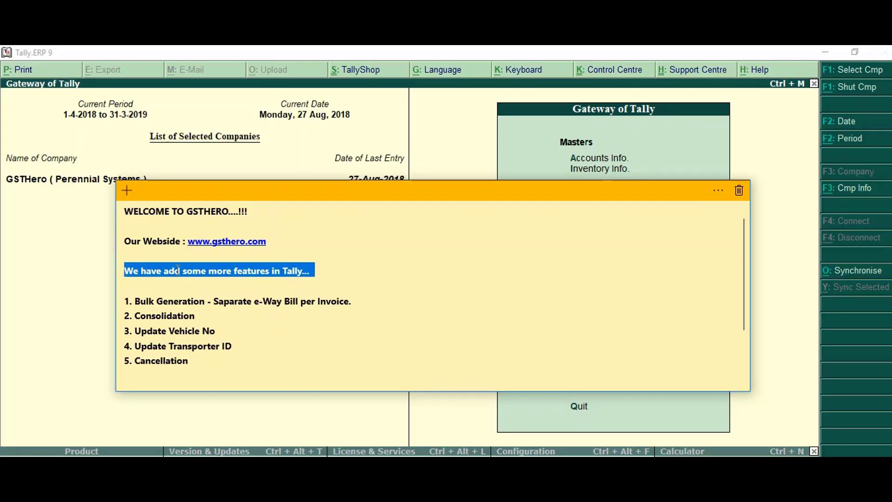
click(127, 301)
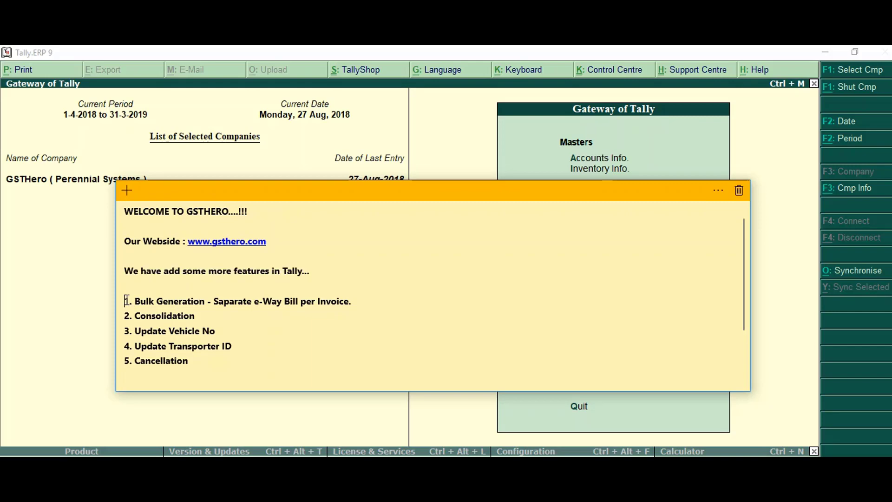
drag(127, 301, 363, 301)
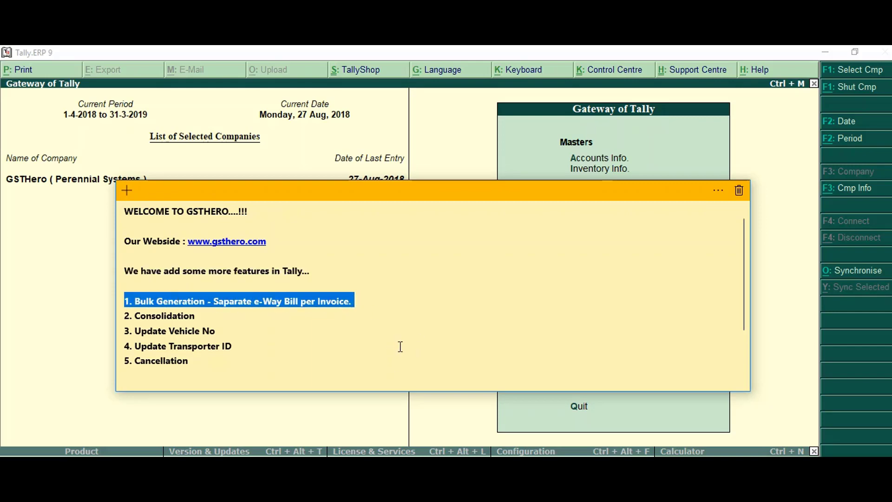
click(771, 301)
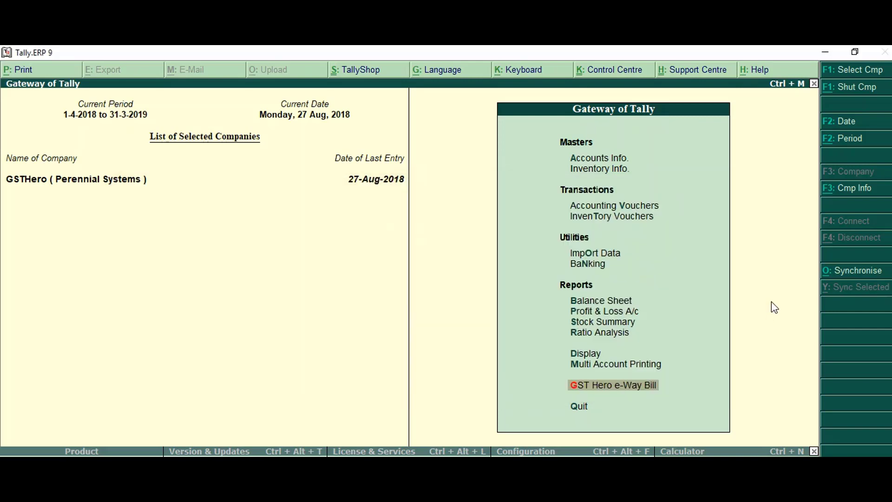
Open the Pending e-Way Bill list from the GST Hero e-Way Bill menu
click(605, 388)
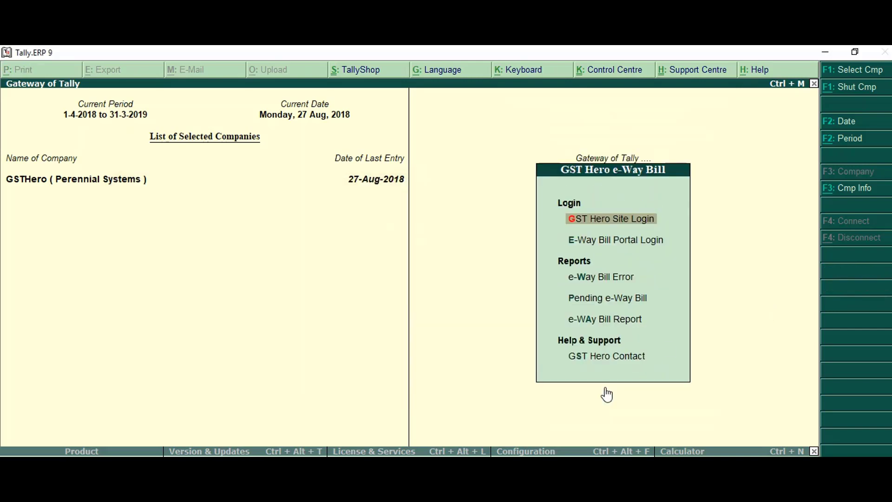
click(596, 322)
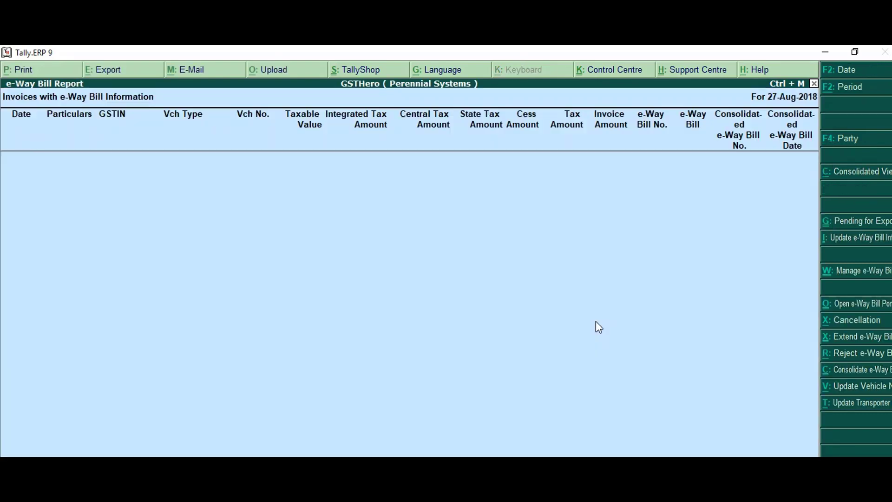
key(Escape)
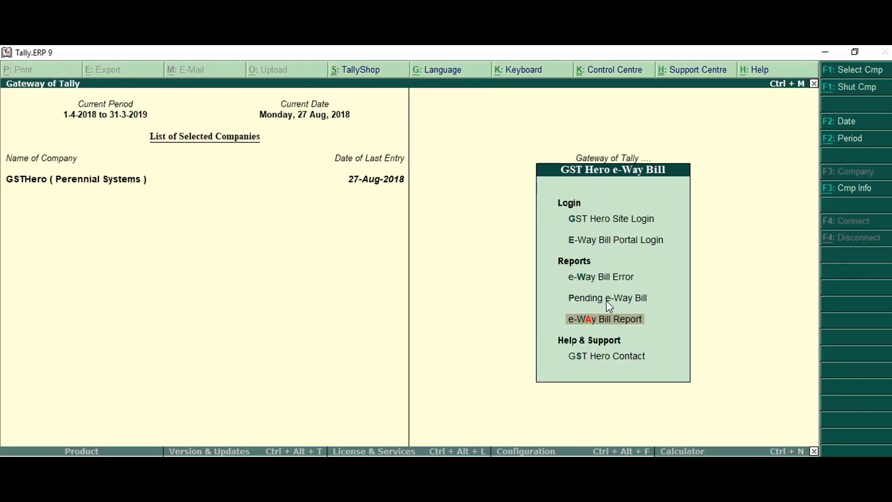
click(608, 300)
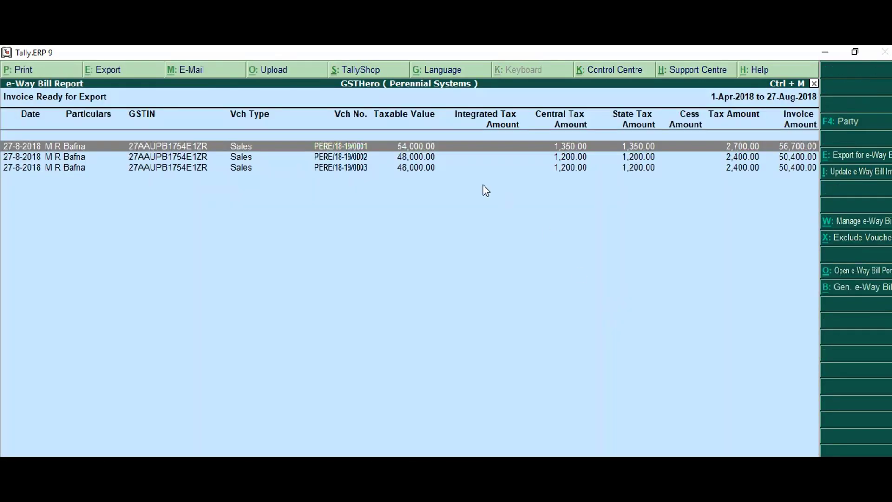
Review the e-Way Bill details of invoice PERE/18-19/0001
key(Return)
click(135, 433)
key(y)
key(Return)
key(Escape)
Review the e-Way Bill details of invoice PERE/18-19/0002
key(Escape)
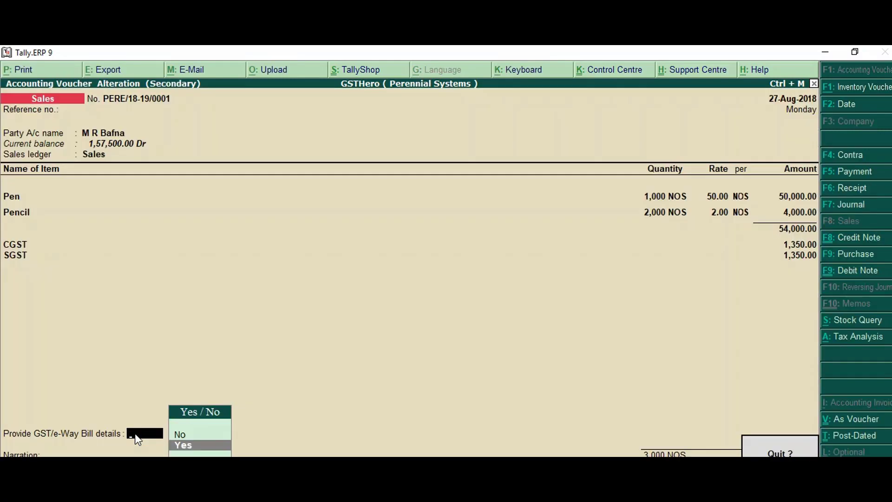
key(y)
key(Return)
click(135, 433)
key(Down)
key(Return)
Review invoice PERE/18-19/0003's e-Way Bill details, then select all three invoices for generation
key(Escape)
key(Escape)
key(y)
key(Return)
click(135, 433)
key(y)
key(Return)
key(Escape)
key(Escape)
key(y)
key(Up)
key(Up)
key(space)
key(space)
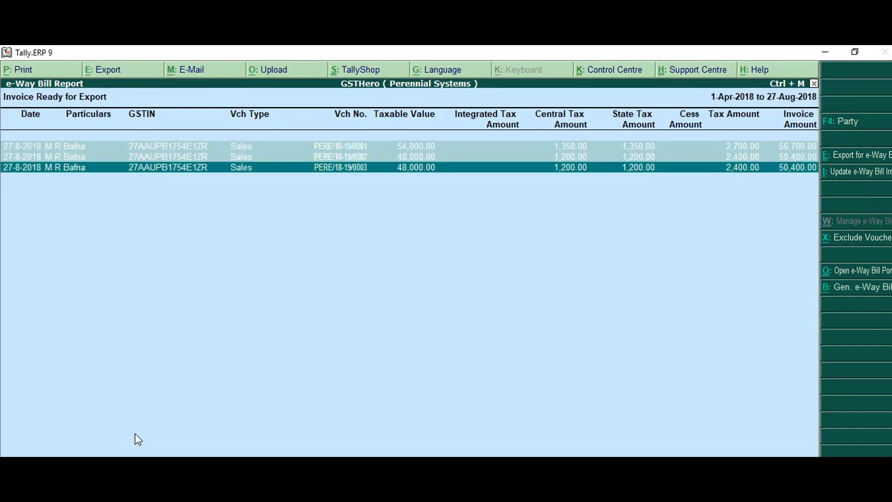
click(855, 288)
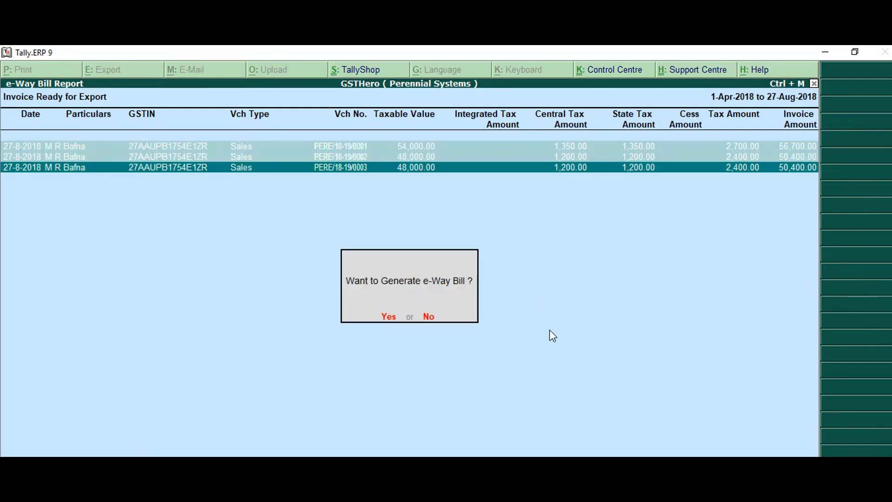
Generate the three e-Way Bills and view their numbers in the e-Way Bill Report
click(391, 317)
key(Escape)
key(Down)
key(Return)
key(Right)
key(Right)
key(Right)
key(Right)
key(Right)
key(Right)
key(Right)
key(Right)
key(Right)
key(Right)
key(Right)
key(Right)
key(Right)
key(Right)
key(Right)
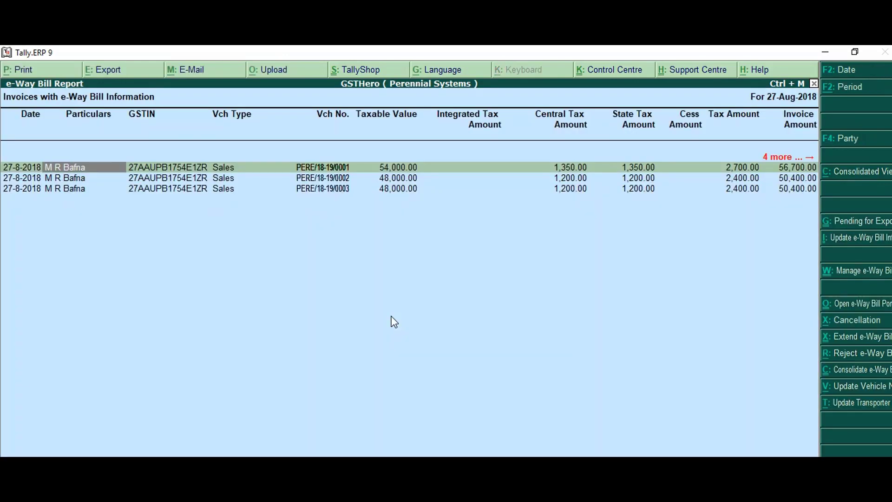
key(Left)
key(Left)
key(Left)
key(space)
key(shift+Down)
key(shift+Down)
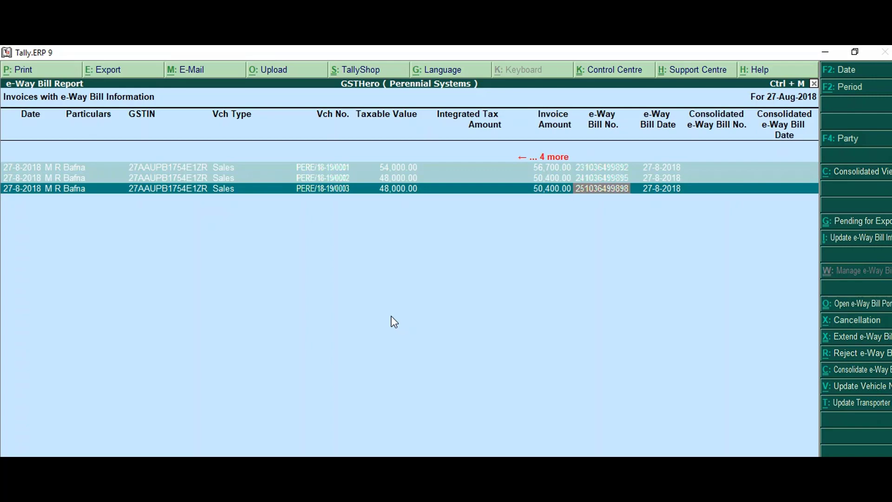
Open invoice PERE/18-19/0001 and view its generated e-Way Bill details
click(601, 168)
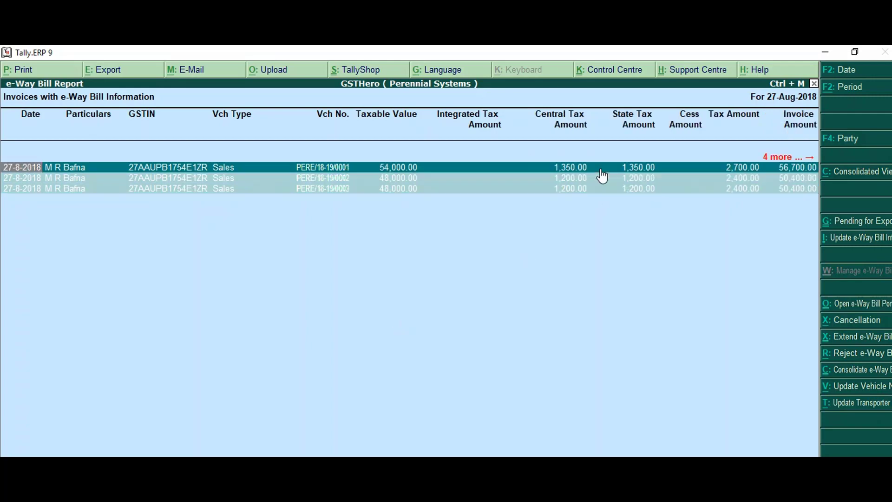
double_click(602, 168)
click(150, 433)
key(y)
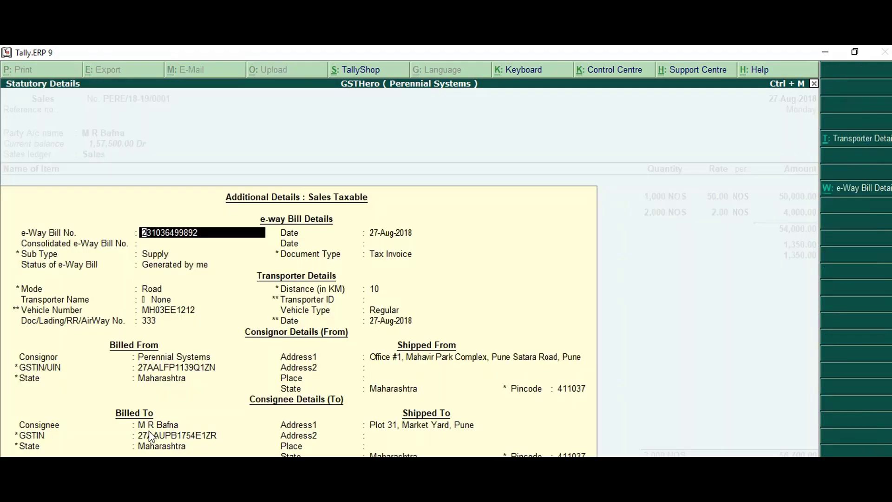
key(ctrl+a)
key(Escape)
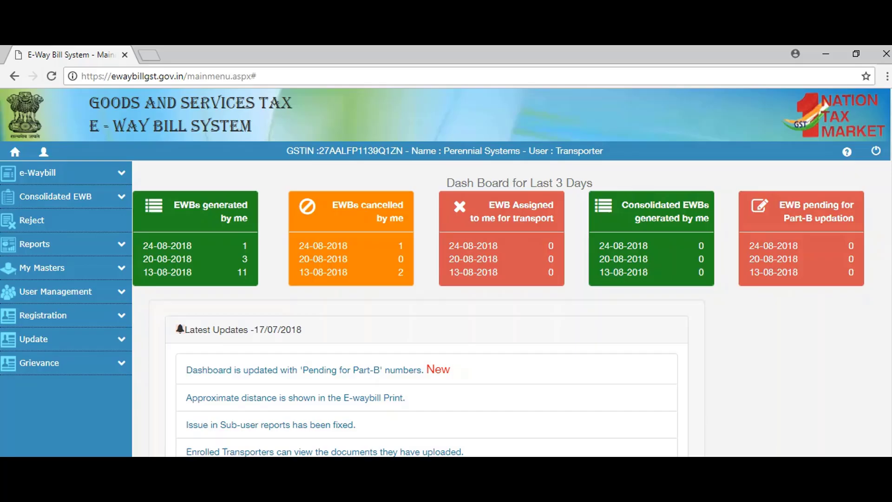
click(96, 178)
click(42, 371)
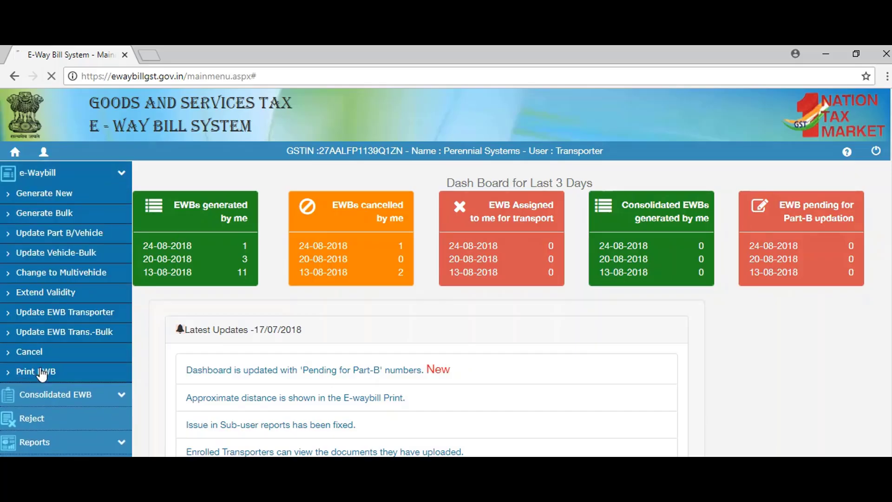
click(490, 220)
text(231036499892)
click(608, 227)
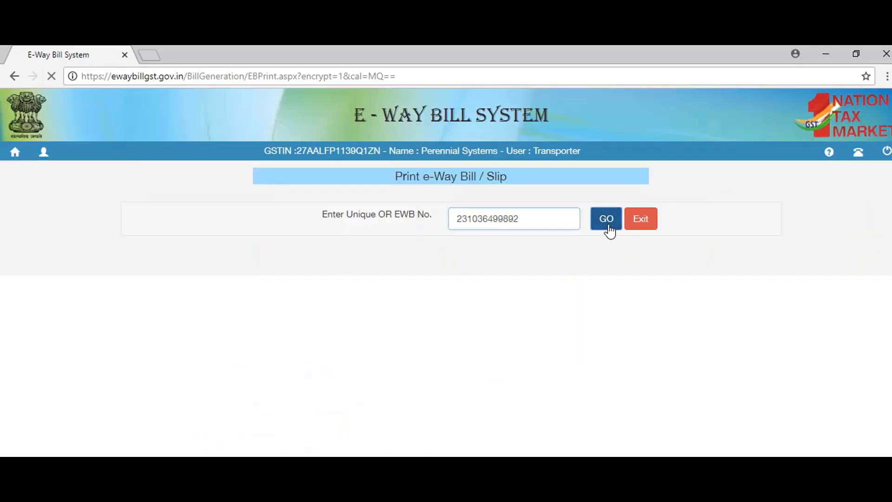
scroll(372, 309, down, 10)
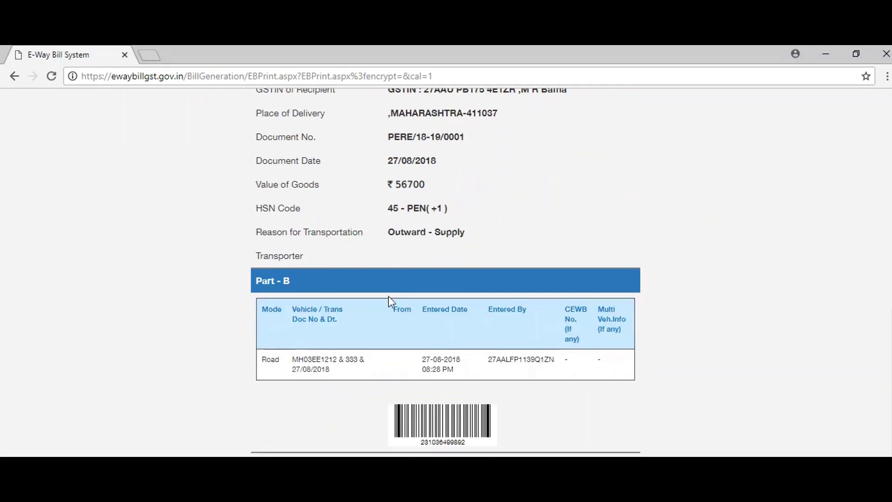
scroll(390, 302, up, 10)
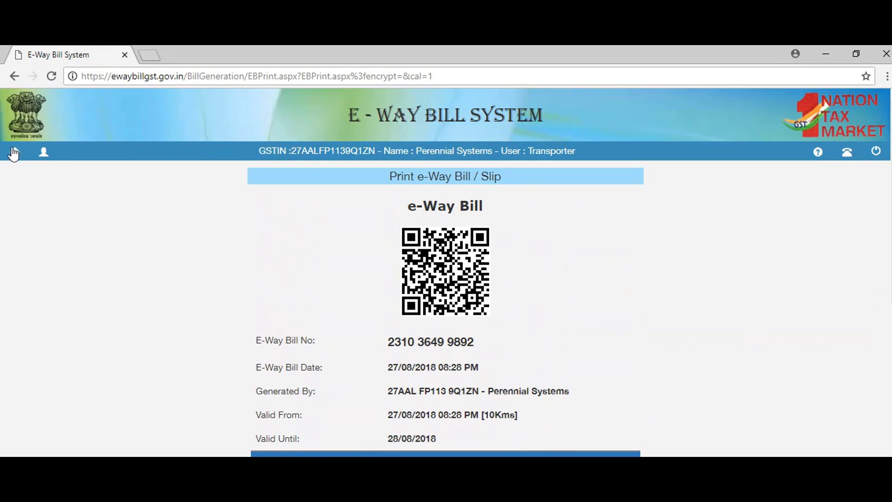
click(14, 153)
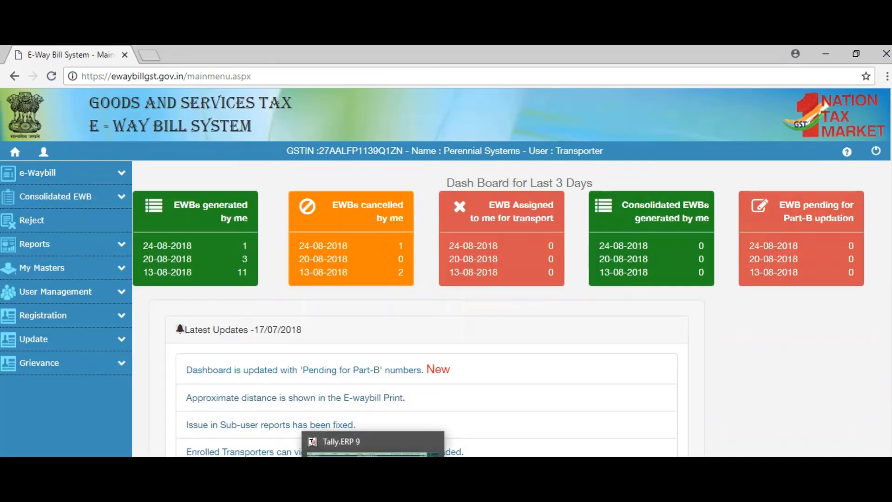
Highlight the Consolidation feature line in the GSTHero note, then return to Tally
click(372, 453)
drag(125, 318, 195, 318)
click(504, 124)
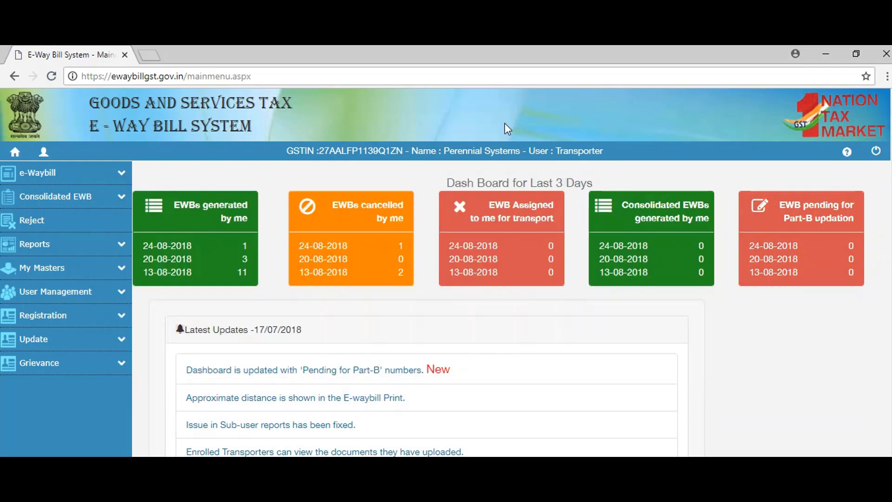
click(367, 446)
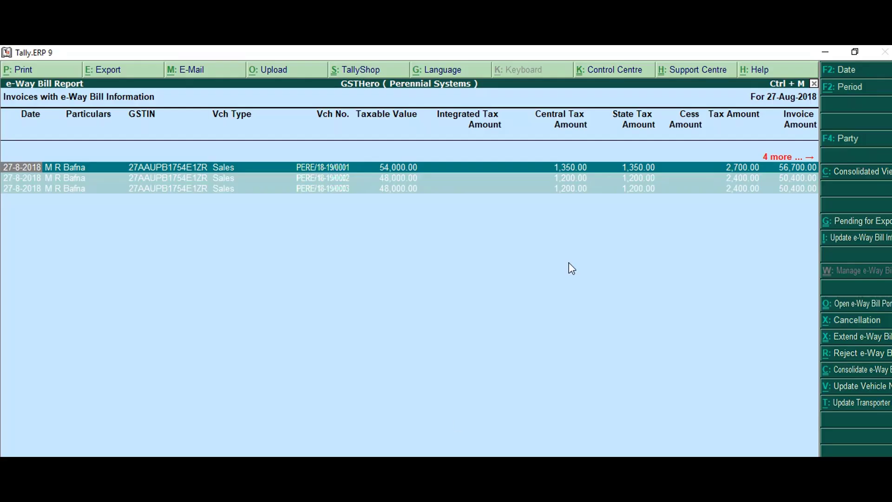
Select the three e-Way Bills in the report and consolidate them by Road
key(Escape)
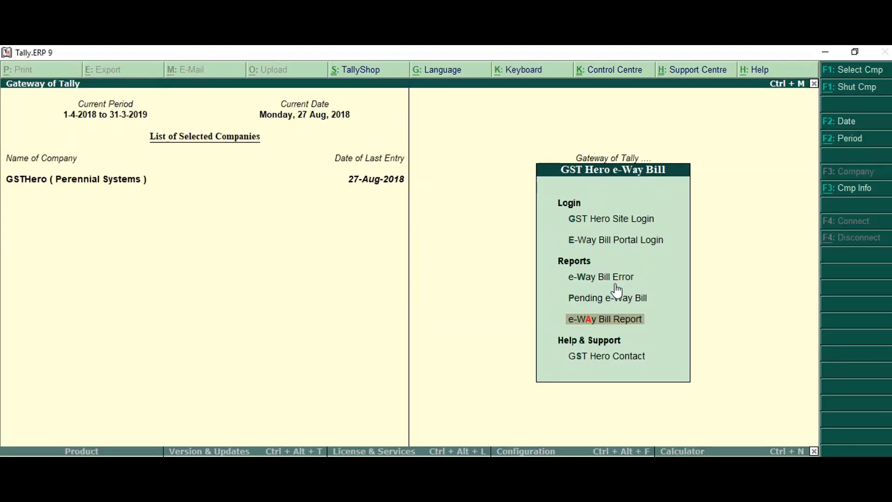
key(Return)
key(space)
key(space)
key(space)
key(Right)
key(Right)
key(Right)
key(Right)
key(Right)
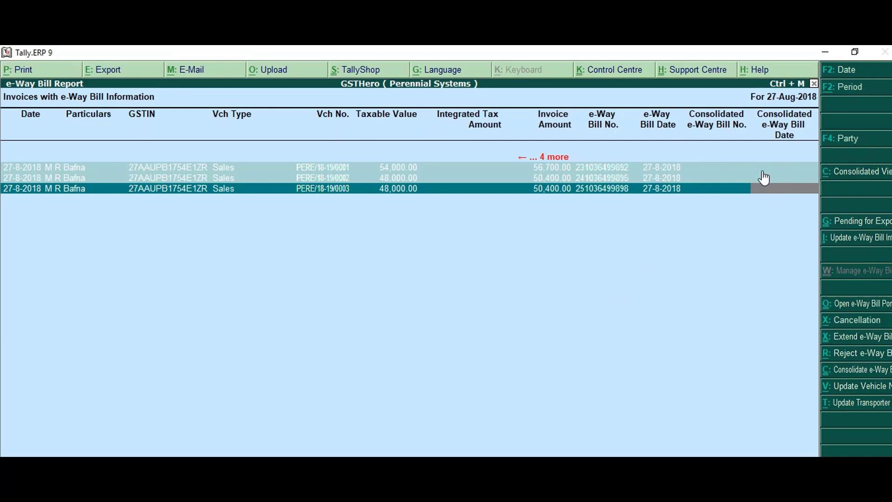
click(854, 371)
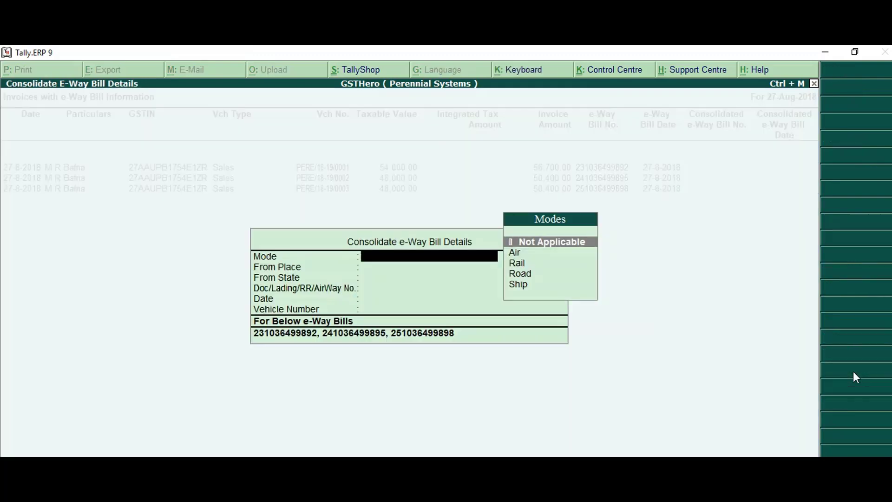
key(Down)
key(Down)
key(Down)
key(Return)
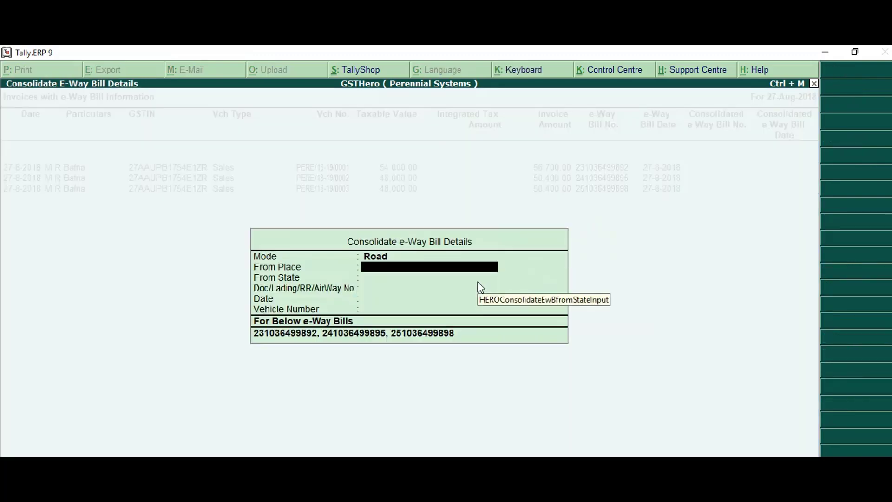
Enter starting place Pune, state Maharashtra, document number 222 and date 27-8-2018
text(Pune)
key(Return)
text(Maha)
key(Return)
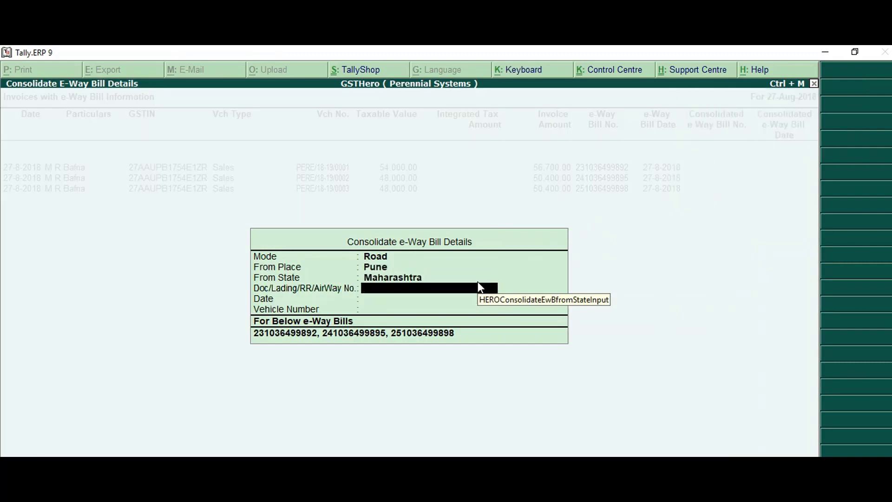
text(222)
key(Return)
text(2)
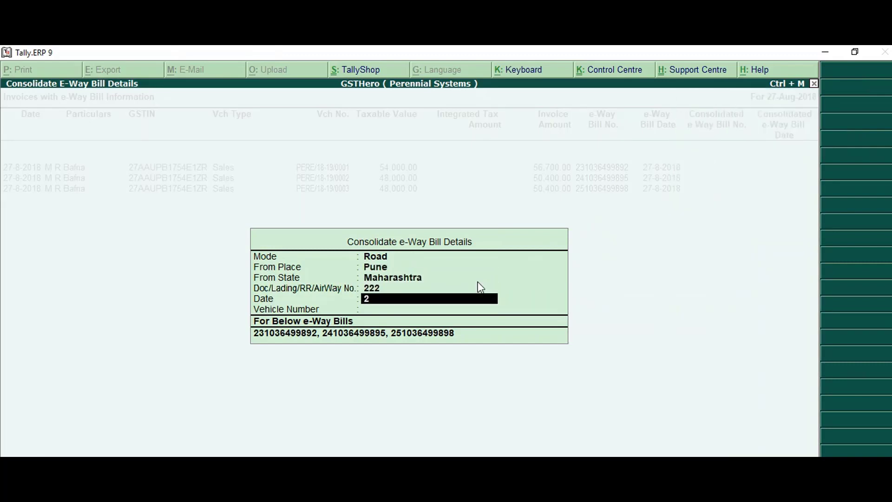
text(7.08.20)
key(BackSpace)
text(1)
key(BackSpace)
text(018)
key(Return)
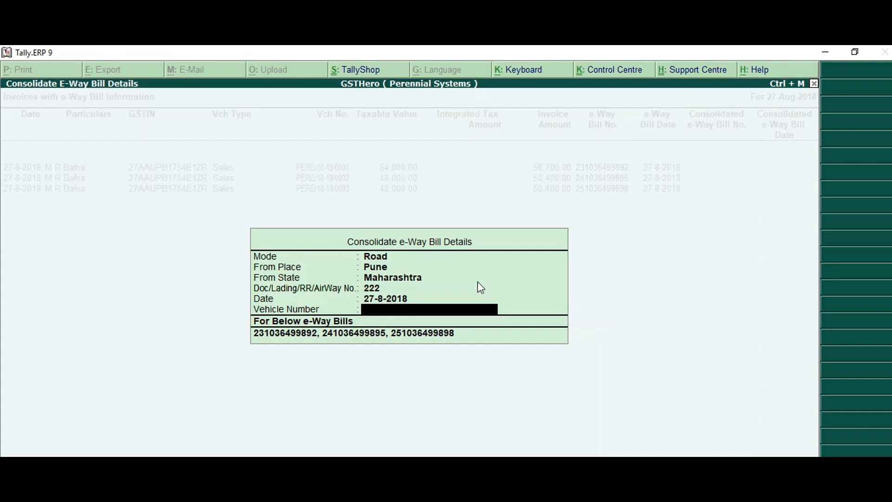
text(MH03ee)
key(BackSpace)
key(BackSpace)
text(EE222)
key(Return)
key(y)
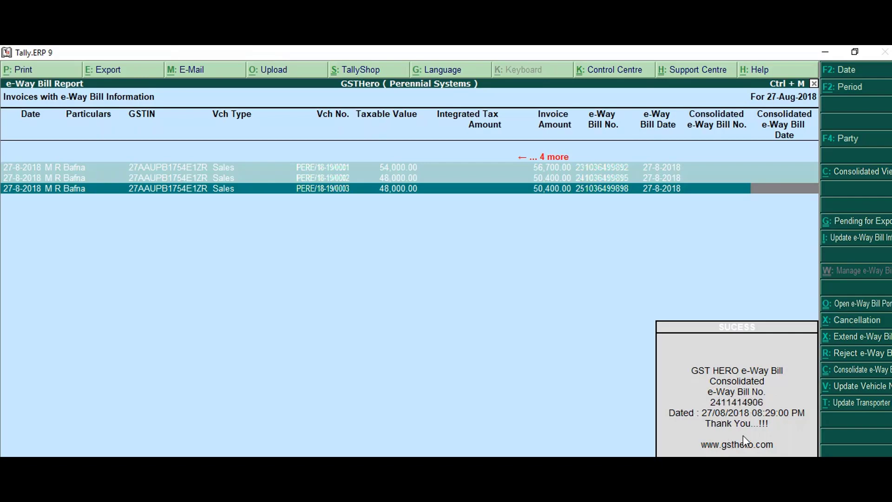
key(Return)
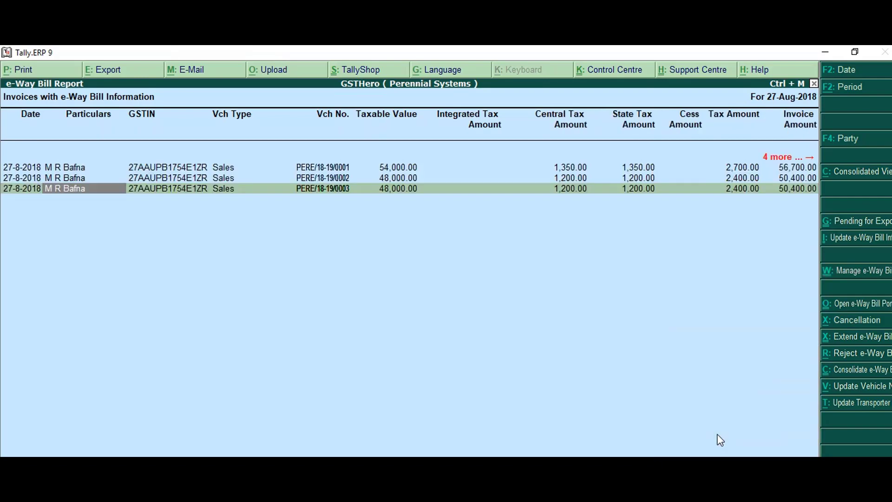
key(shift+Up)
key(shift+Up)
key(shift+Up)
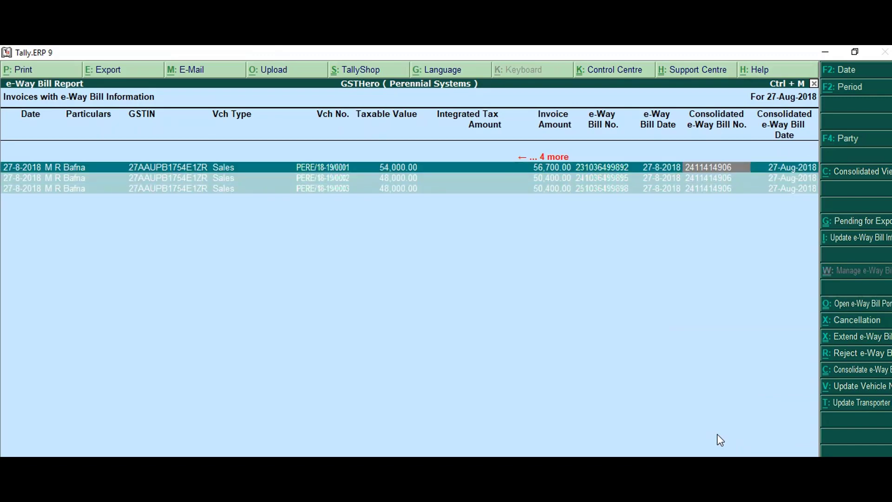
key(Return)
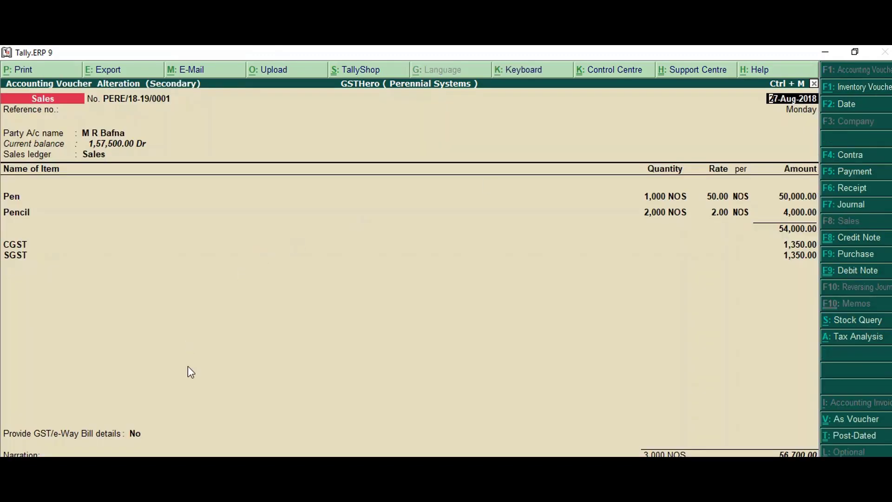
click(144, 435)
key(Down)
key(Return)
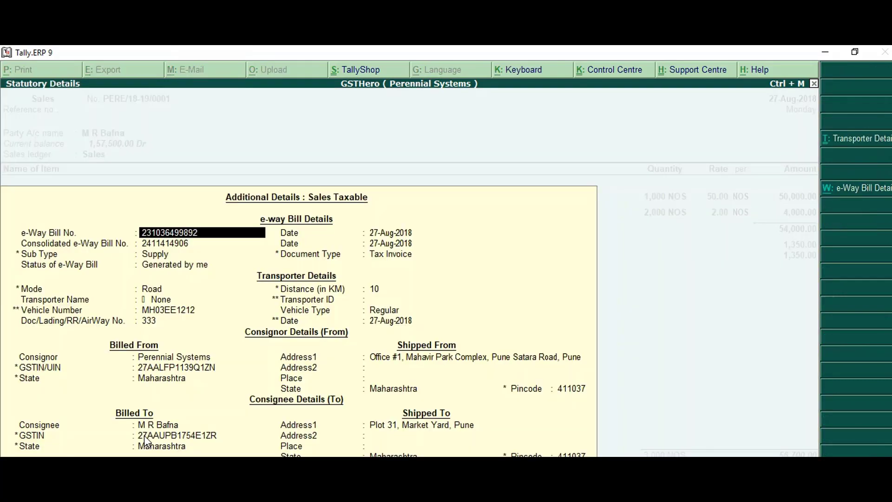
key(Return)
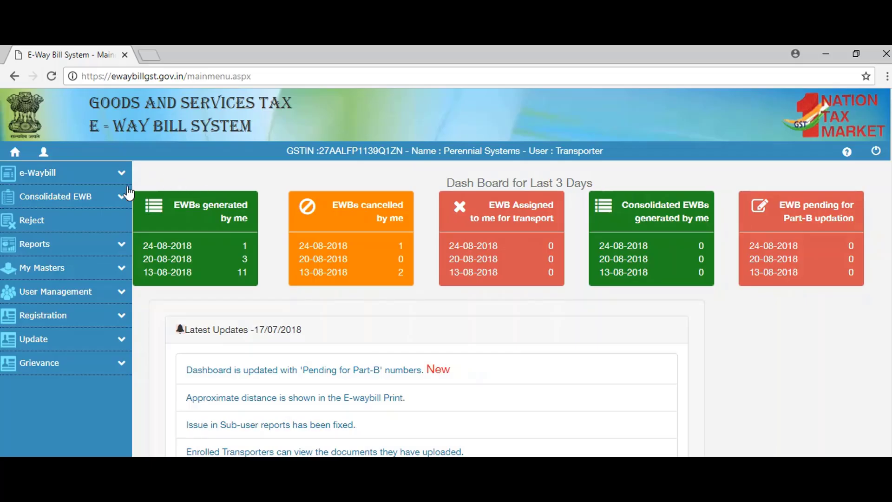
click(118, 200)
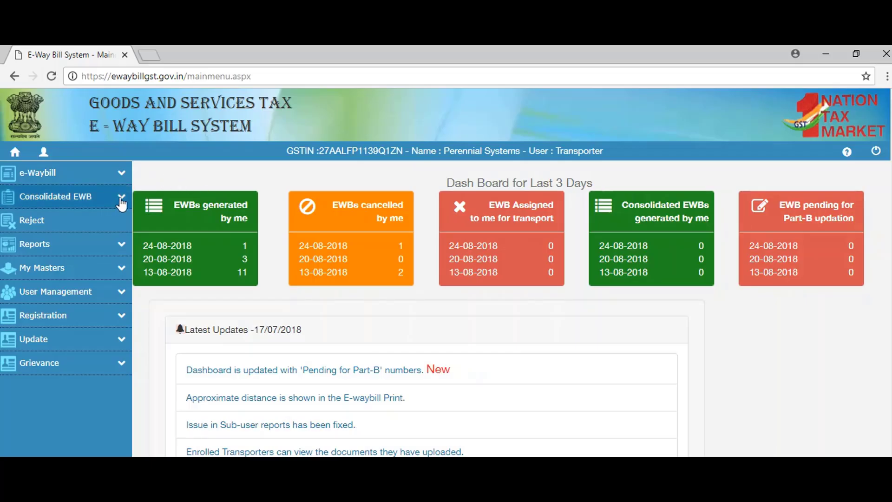
click(48, 277)
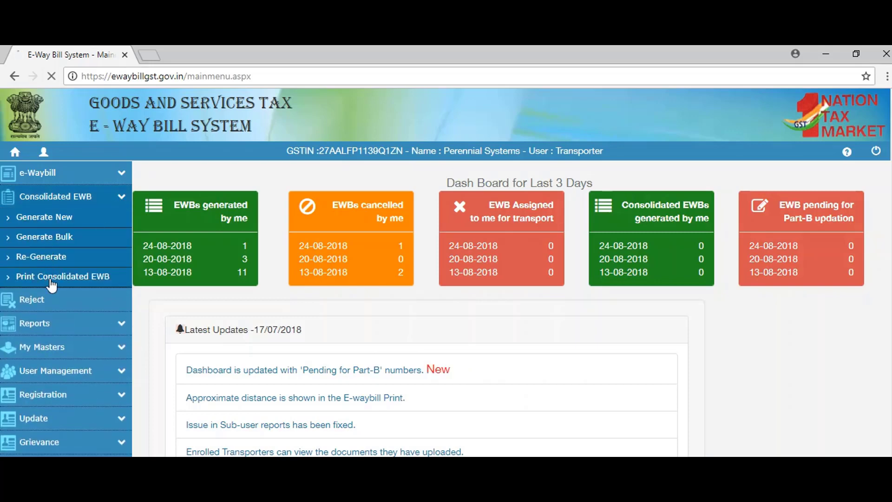
click(492, 203)
text(2411414906)
click(623, 211)
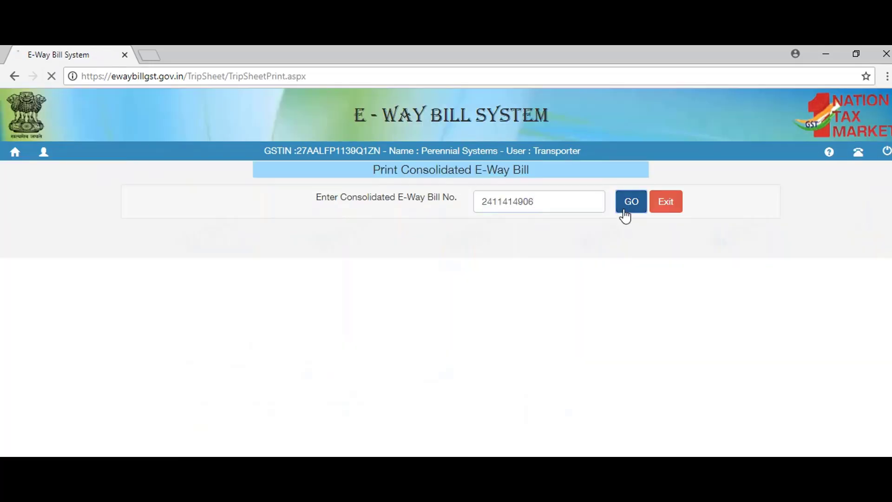
scroll(494, 293, down, 2)
drag(160, 372, 763, 424)
click(662, 263)
scroll(159, 305, up, 2)
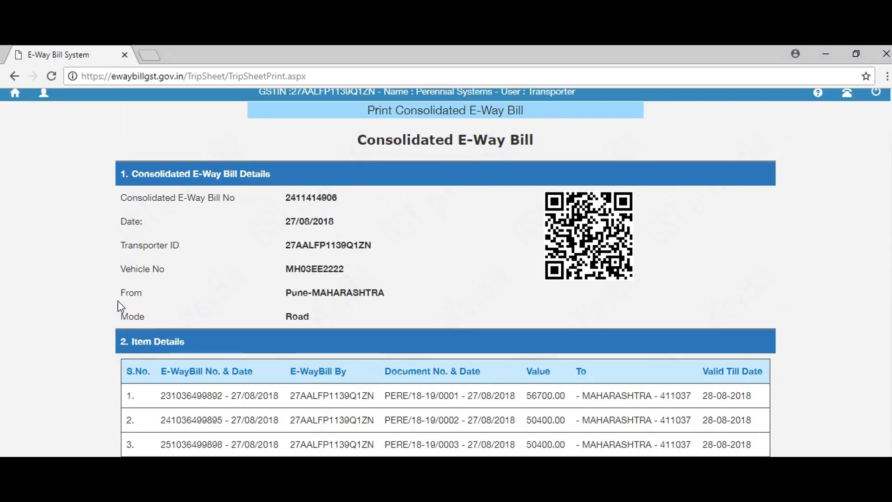
click(15, 152)
key(alt+Tab)
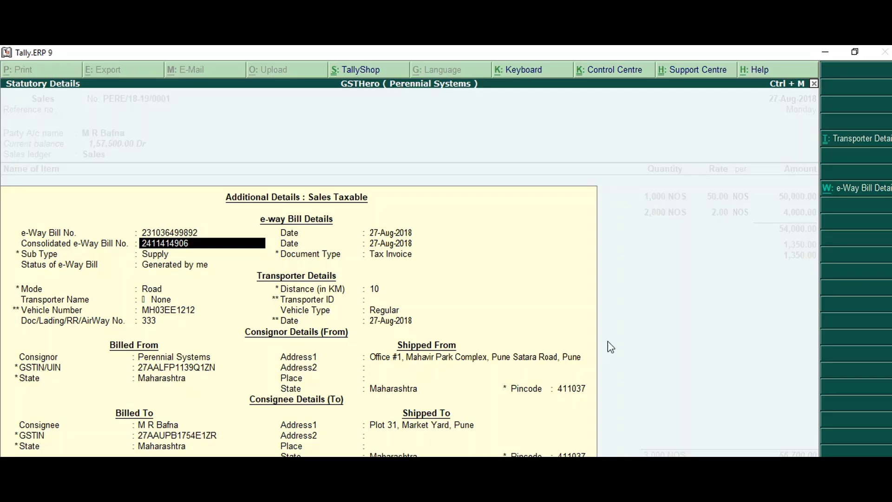
Leave invoice 0001, select PERE/18-19/0003 in the report, and mark Update Vehicle No in the notes
key(Escape)
key(y)
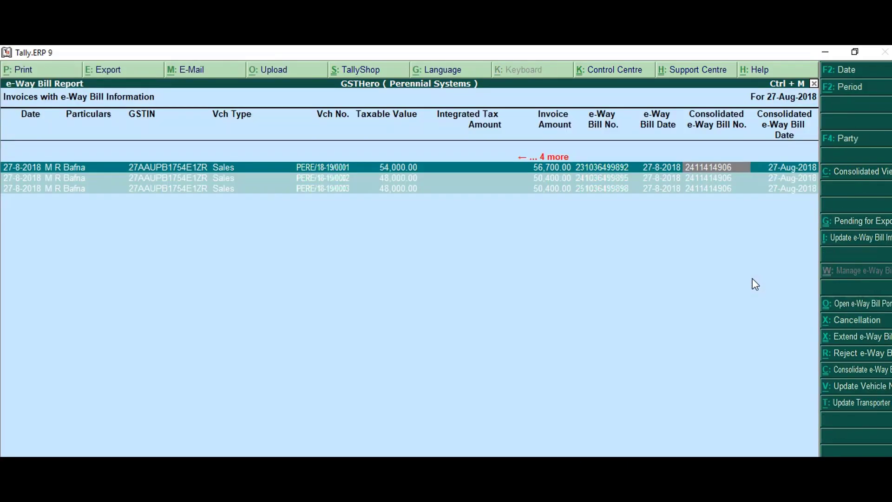
key(Down)
key(space)
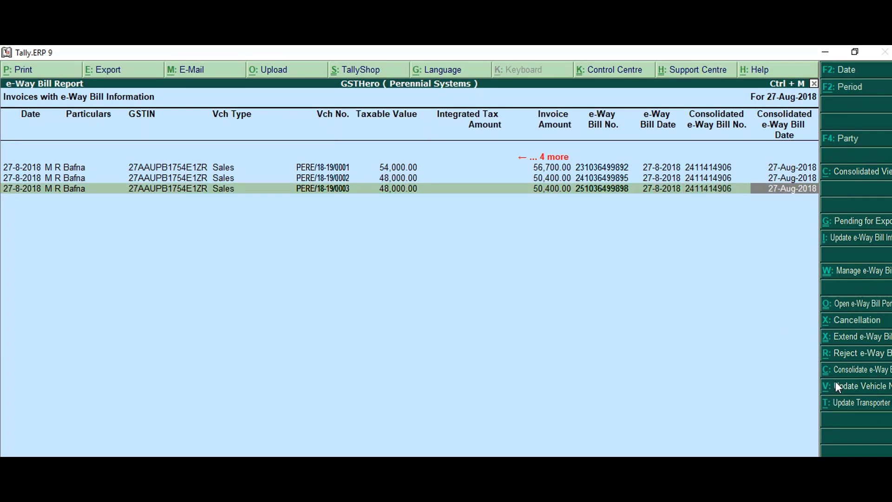
key(alt+Tab)
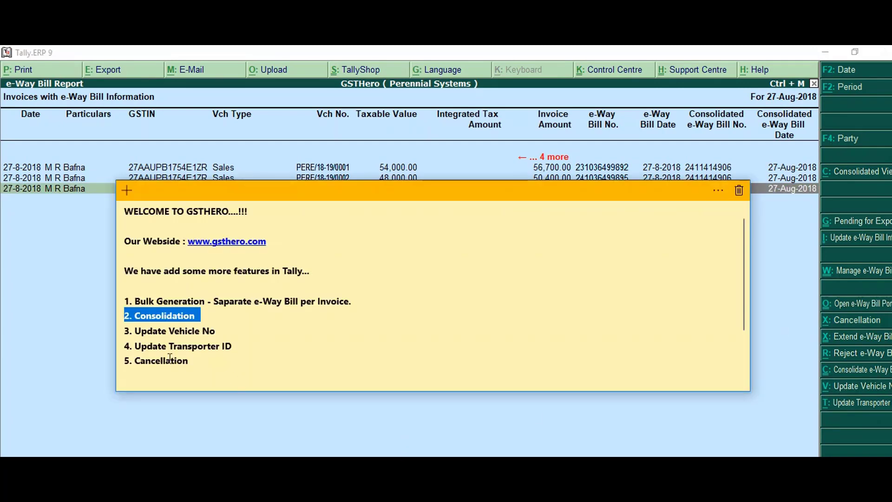
drag(126, 331, 226, 328)
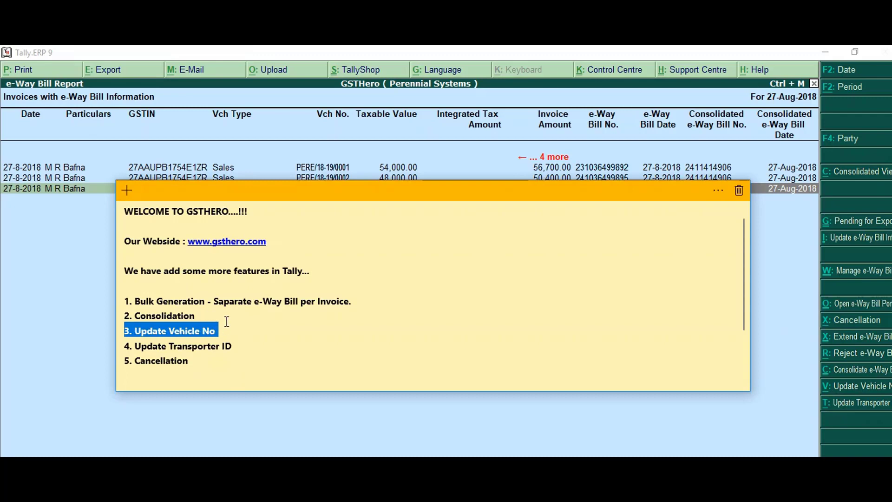
Begin the third e-Way Bill's vehicle update: Road, Pune, Maharashtra, Regular vehicle type
key(alt+Tab)
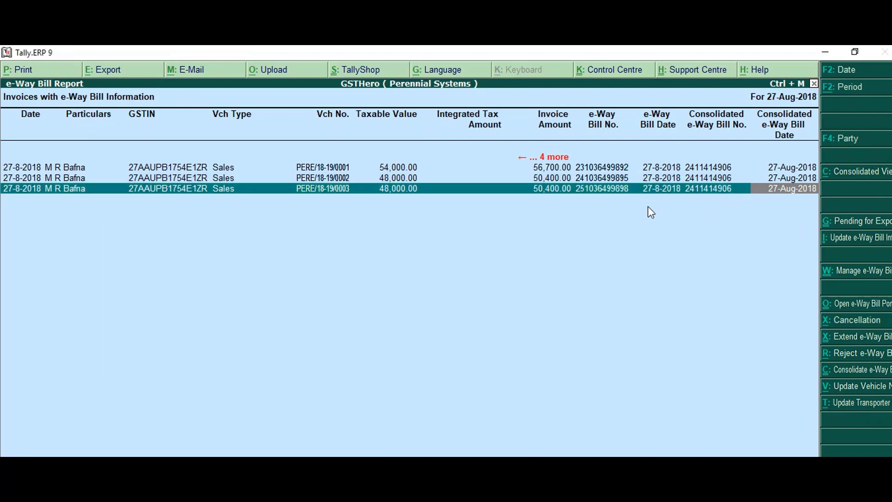
click(850, 390)
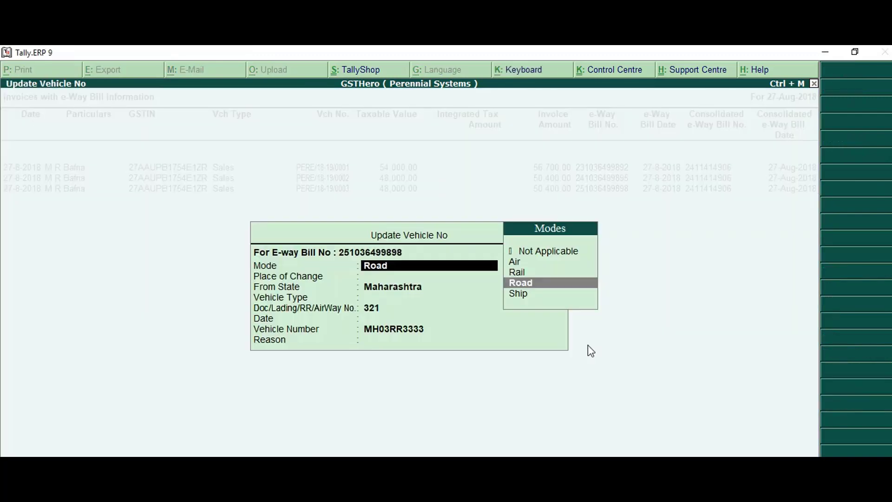
key(Return)
text(Pune)
key(Return)
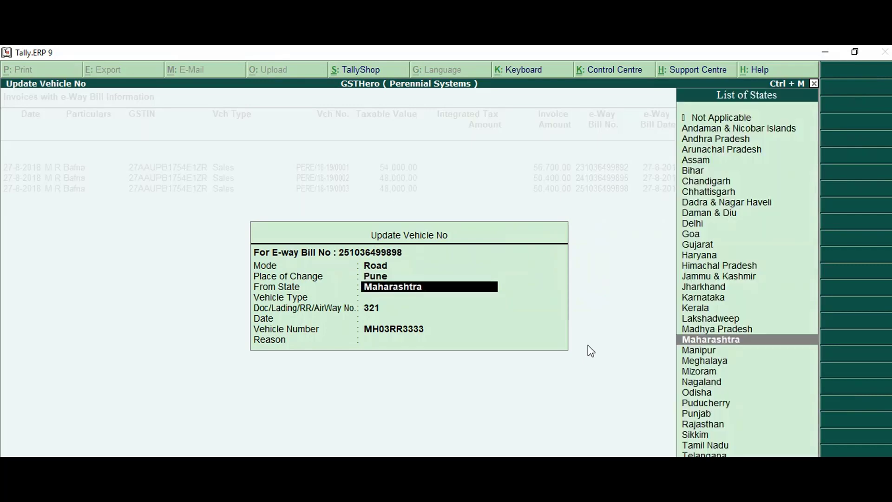
key(Return)
key(Down)
key(Down)
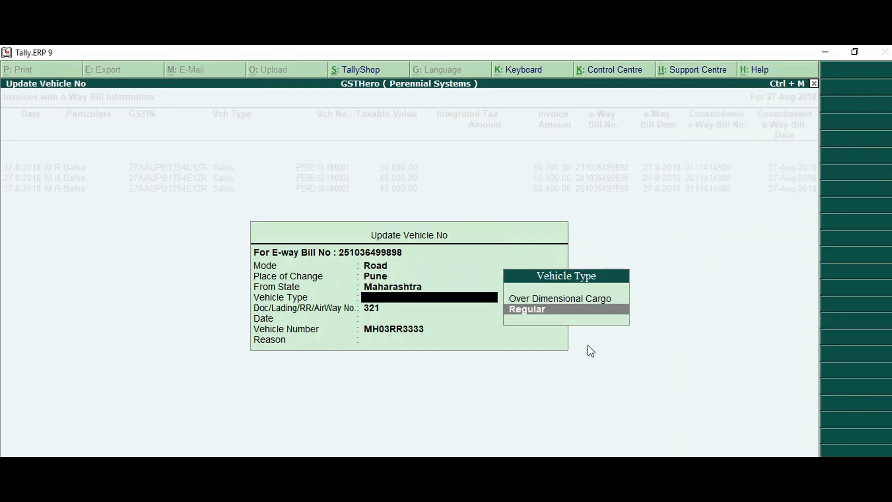
key(Return)
key(Return)
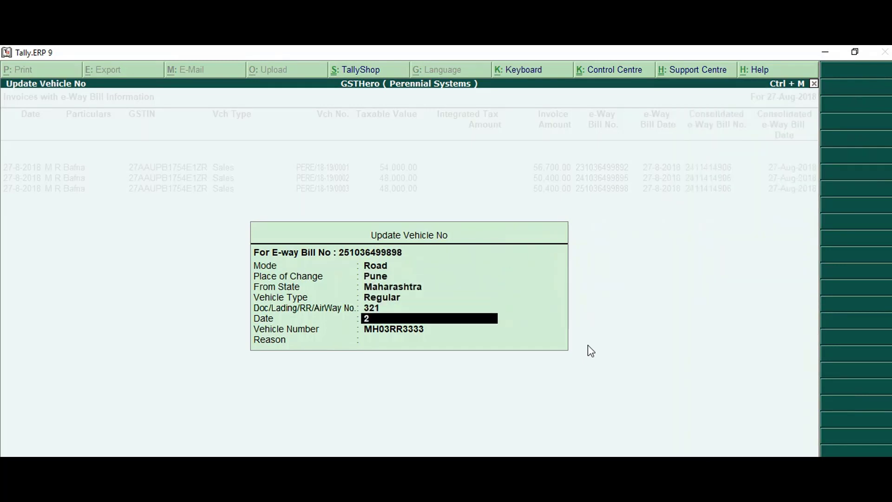
text(27.08.2018)
key(Return)
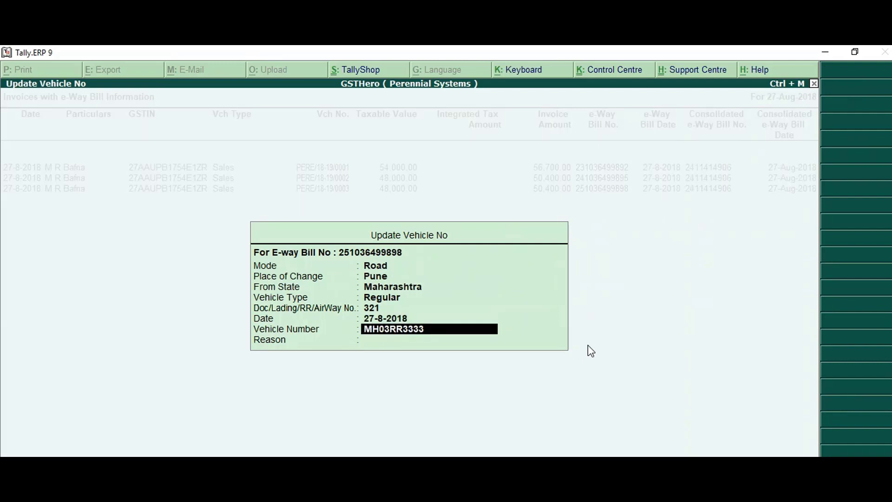
text(MH03RR3334)
key(Return)
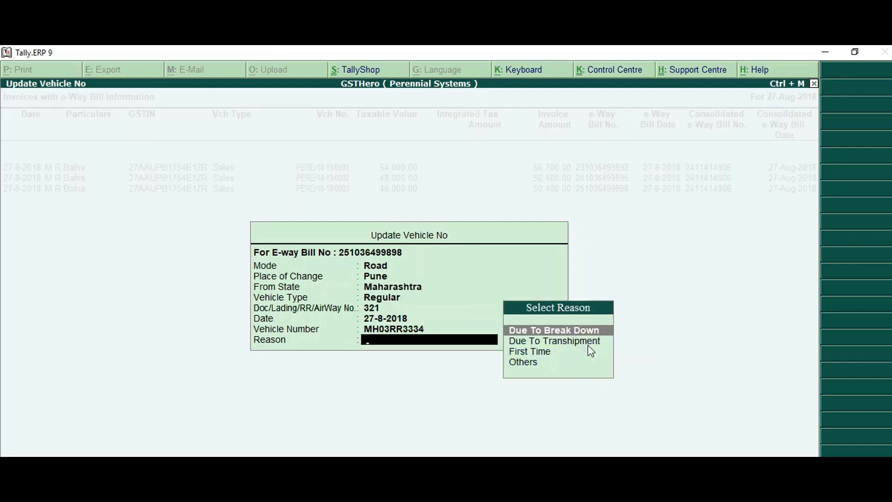
key(Return)
key(Return)
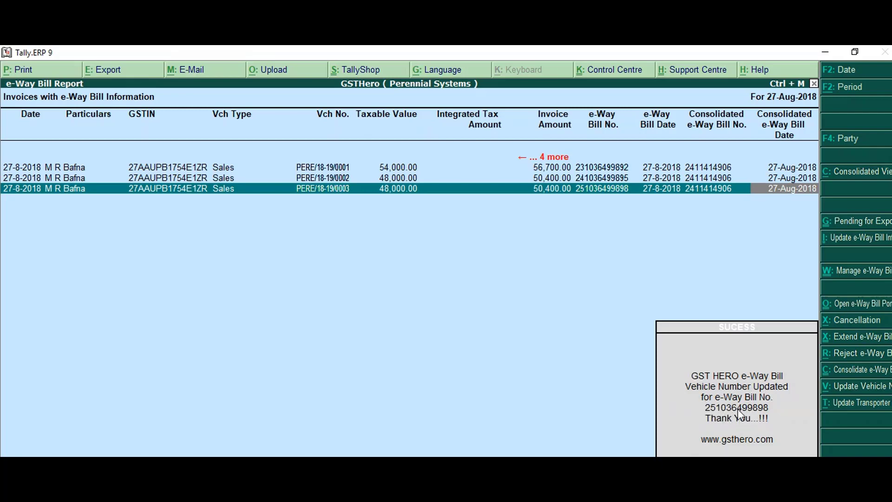
Open invoice PERE/18-19/0003's e-Way Bill details to confirm the new vehicle
key(Return)
key(Return)
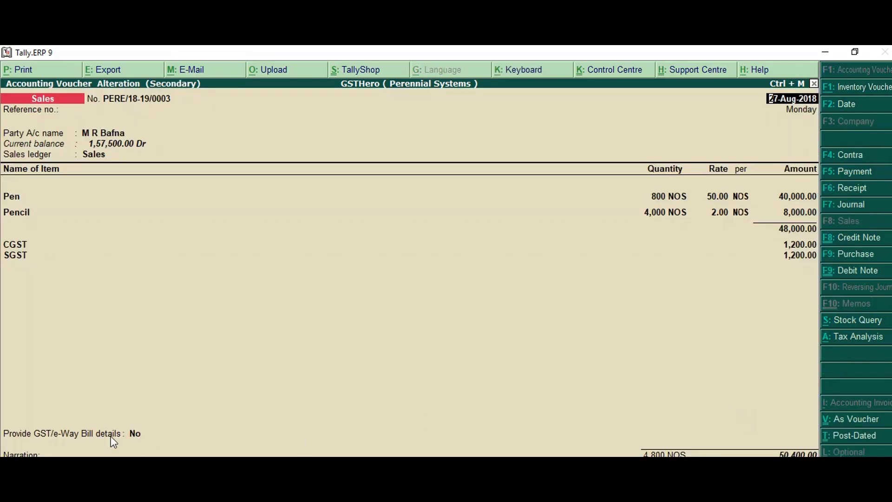
click(150, 436)
key(y)
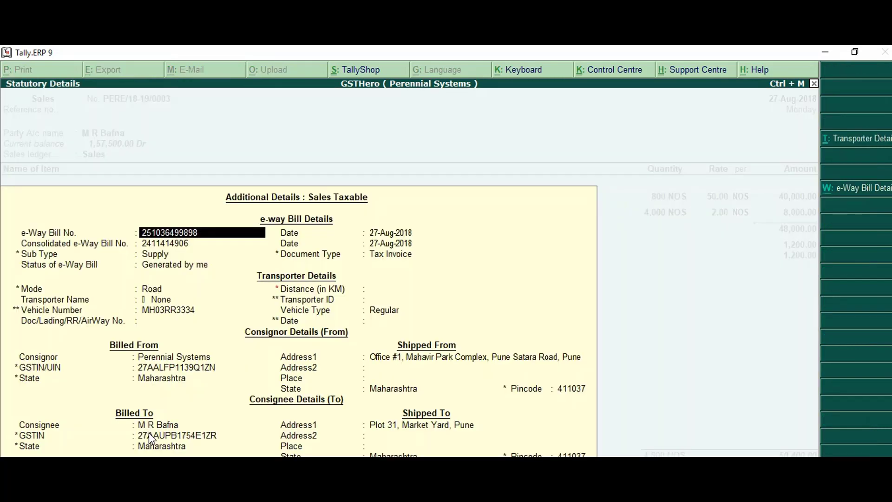
key(alt+Tab)
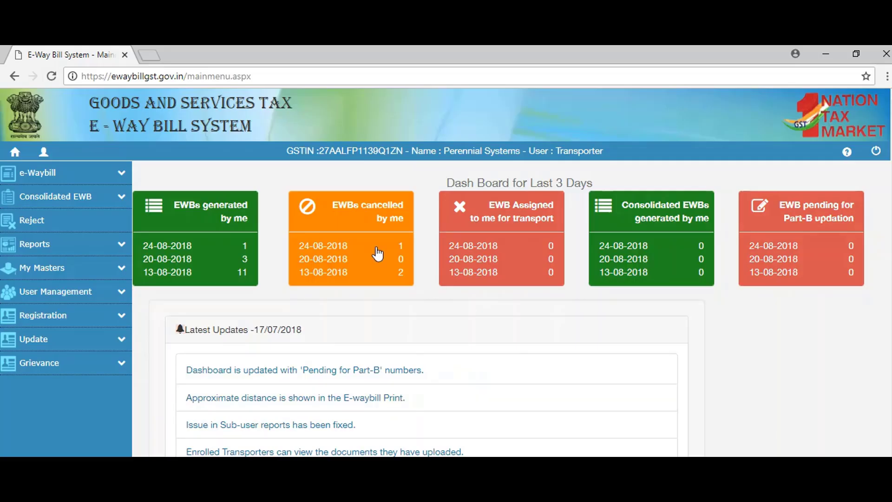
click(122, 173)
click(32, 374)
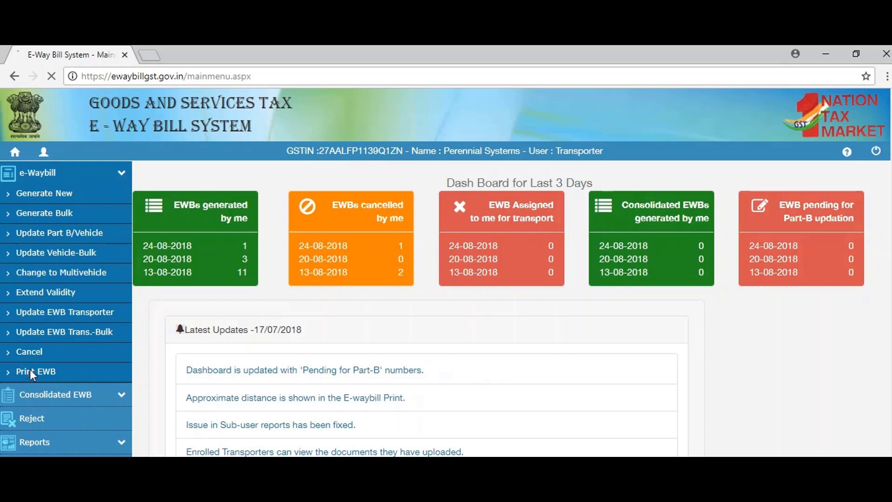
click(474, 222)
key(ctrl+v)
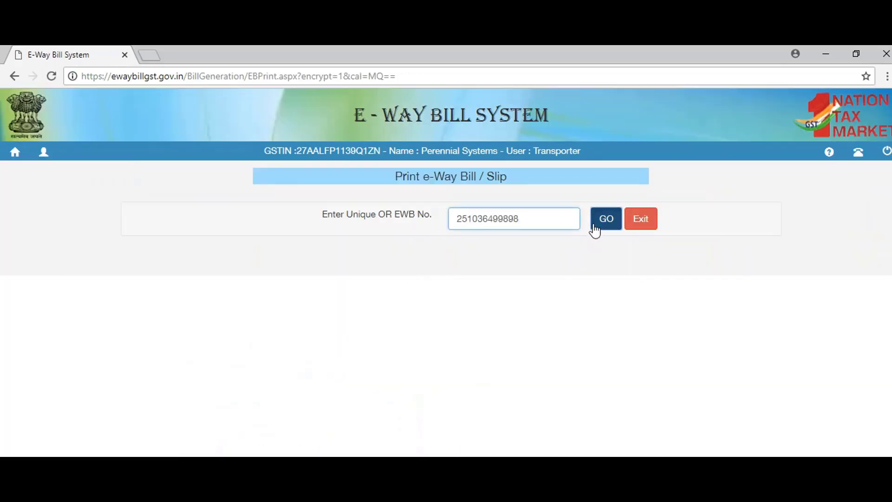
click(606, 219)
scroll(590, 229, down, 7)
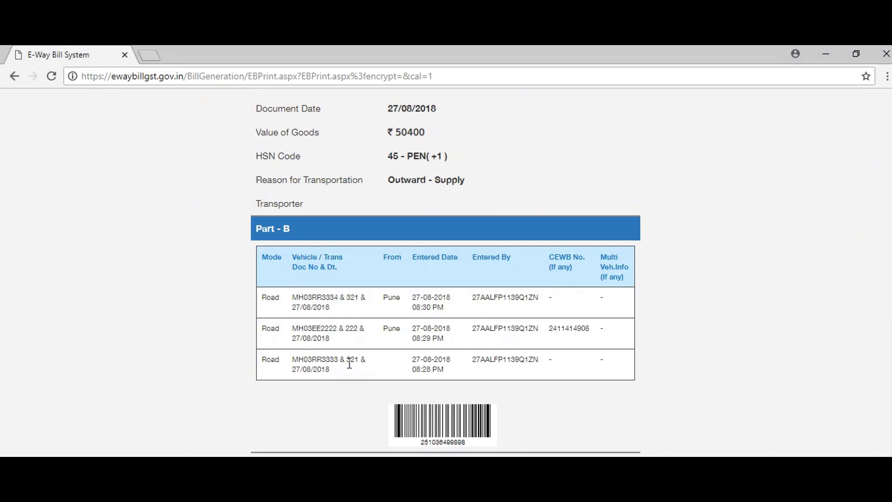
drag(293, 298, 366, 298)
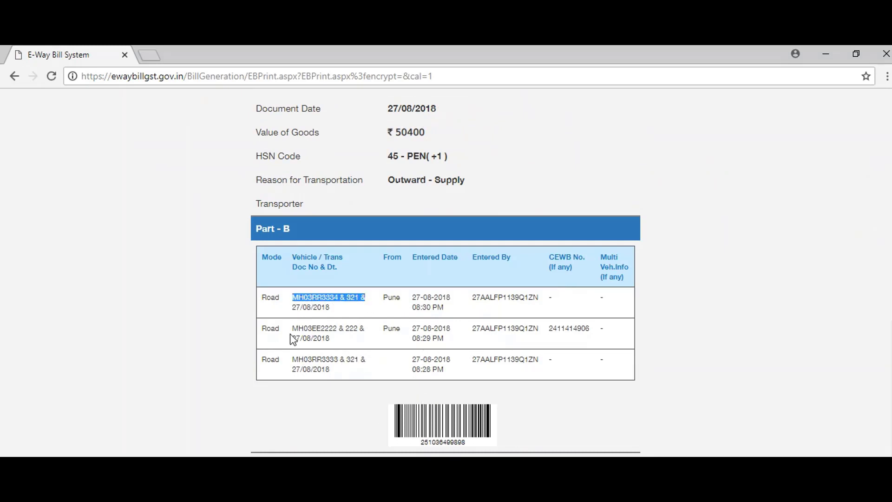
scroll(225, 319, up, 7)
scroll(219, 285, up, 3)
click(16, 116)
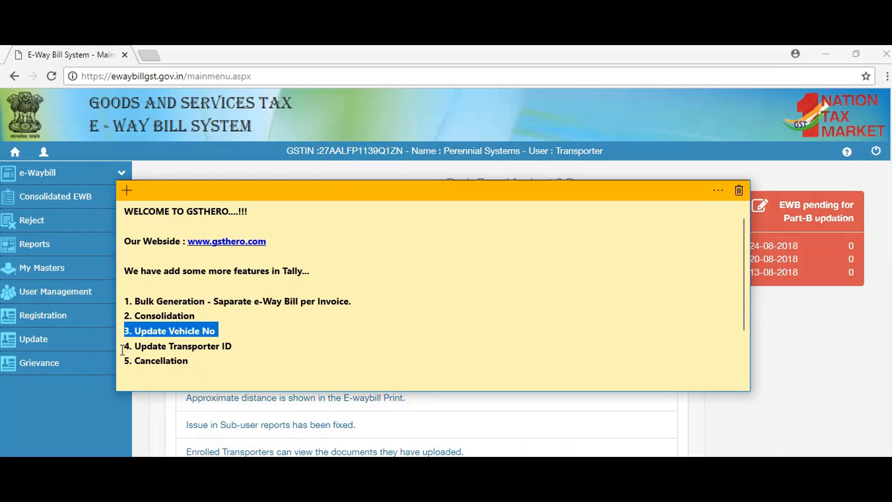
Highlight the Update Transporter ID note line and return to the third invoice in the report
drag(124, 346, 233, 346)
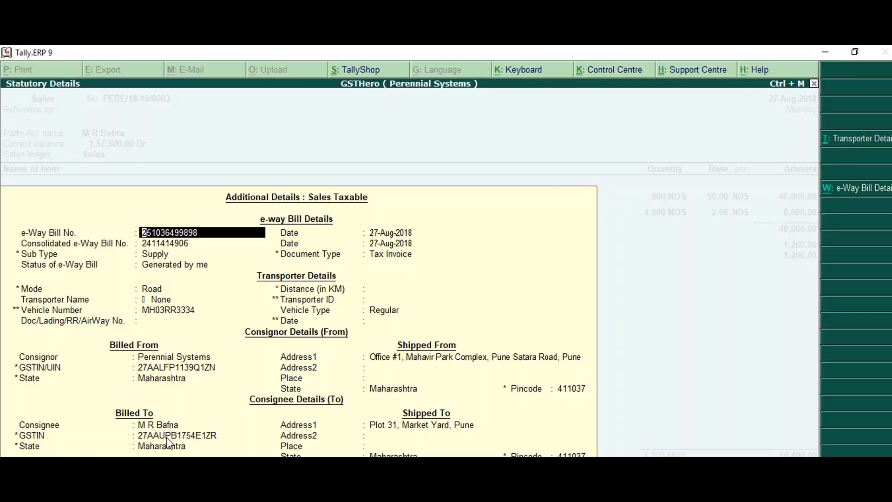
click(174, 436)
key(Escape)
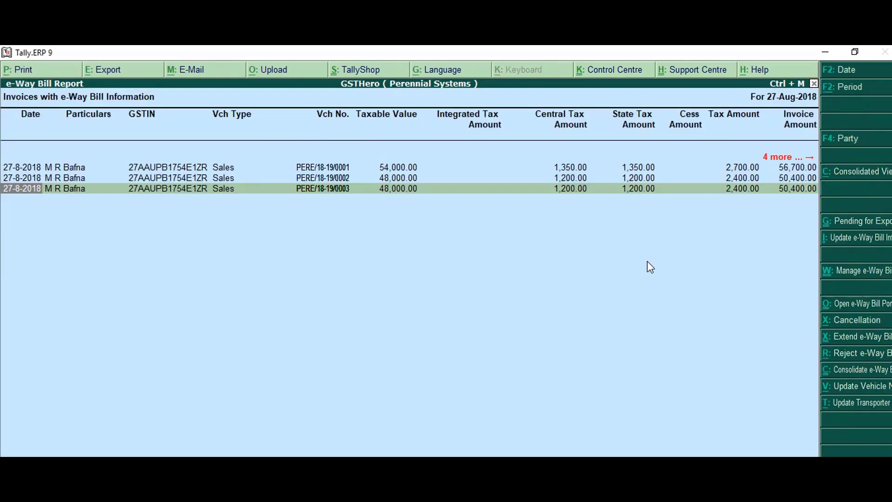
key(Escape)
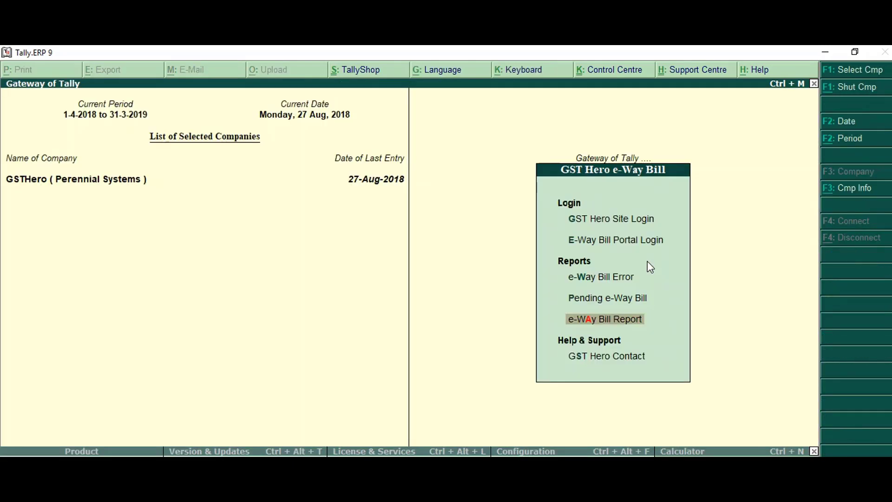
key(Return)
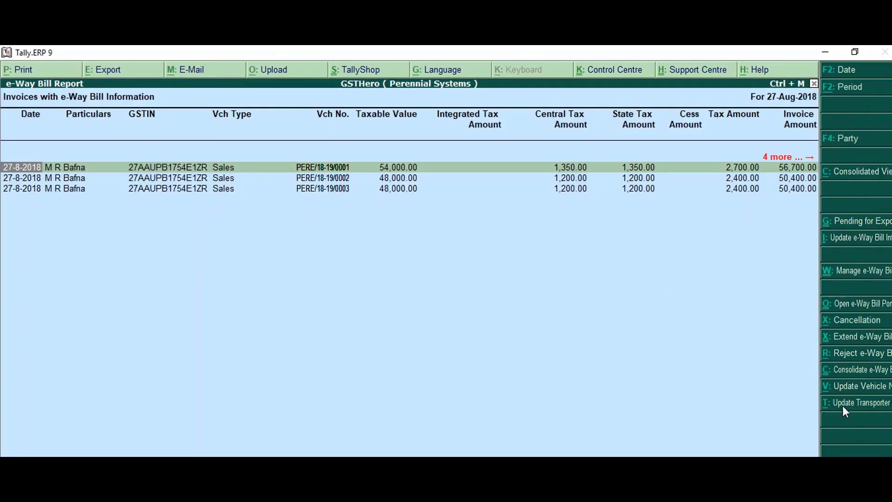
key(Down)
key(Down)
click(855, 406)
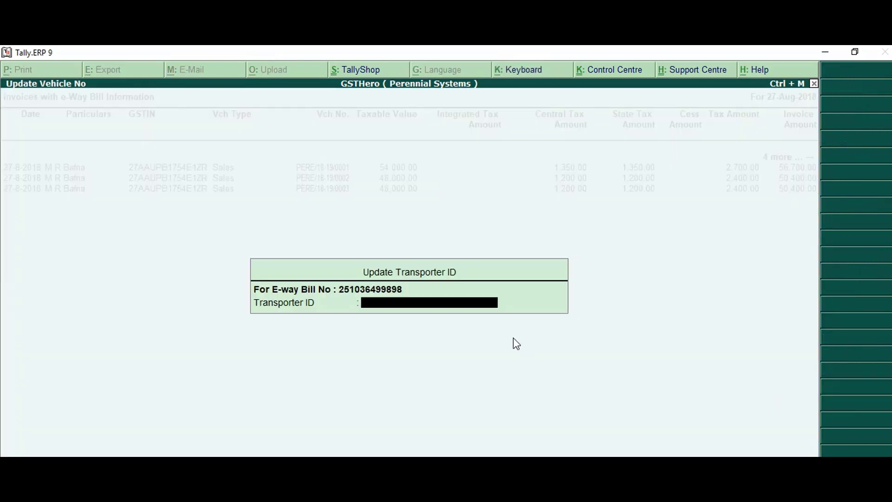
key(ctrl+alt+v)
key(Return)
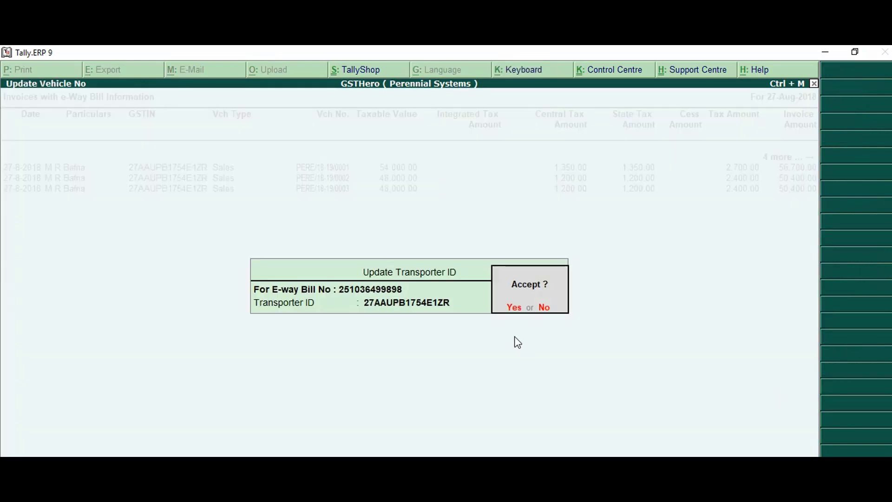
key(Return)
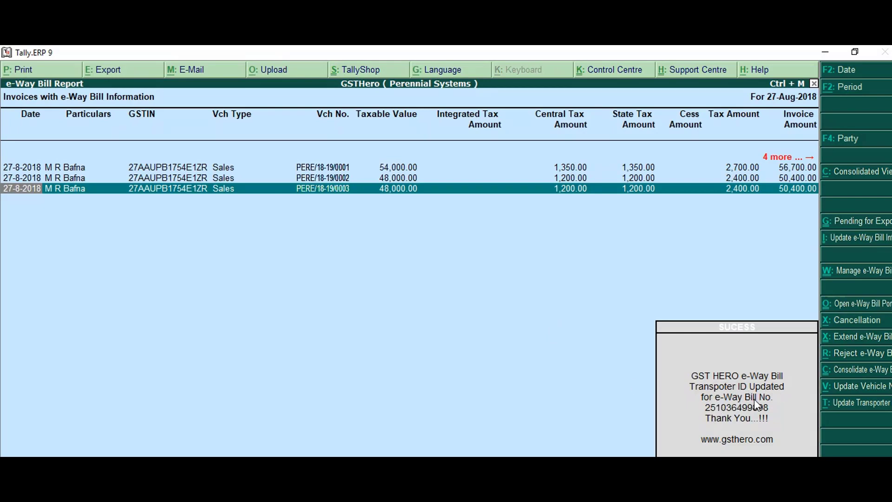
click(733, 411)
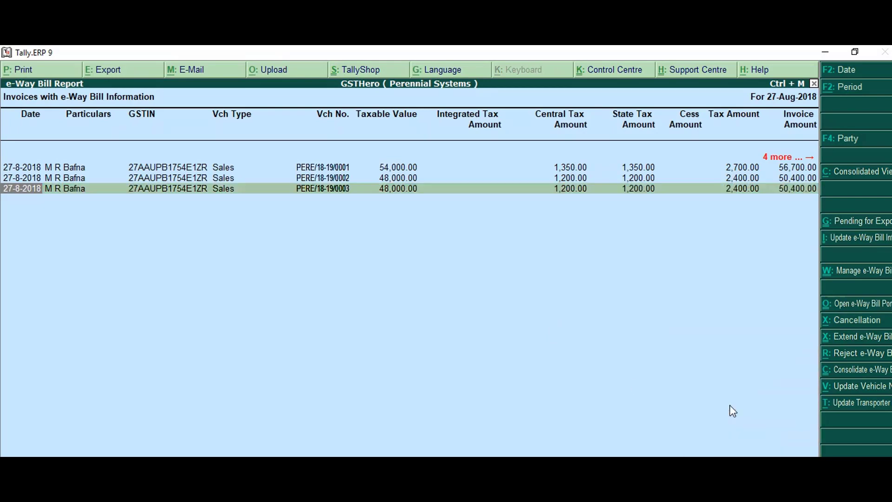
Open invoice PERE/18-19/0003's e-Way Bill details to verify the new transporter ID
key(alt+Tab)
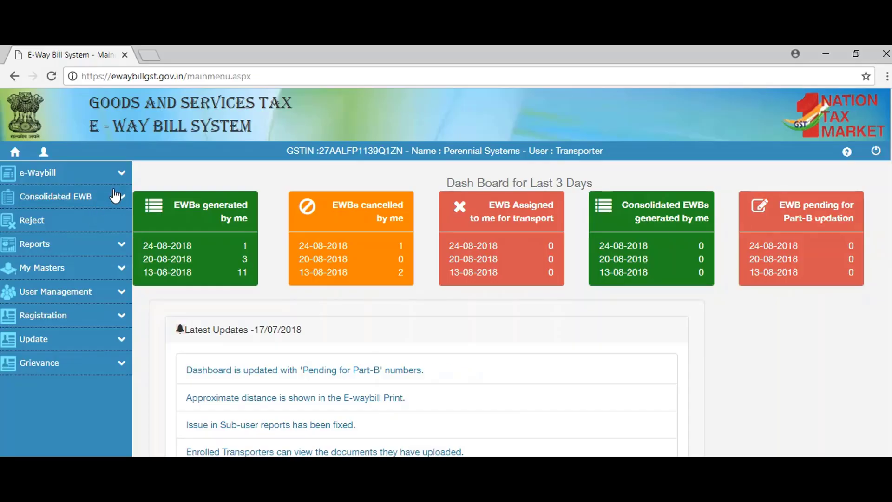
click(117, 176)
key(alt+Tab)
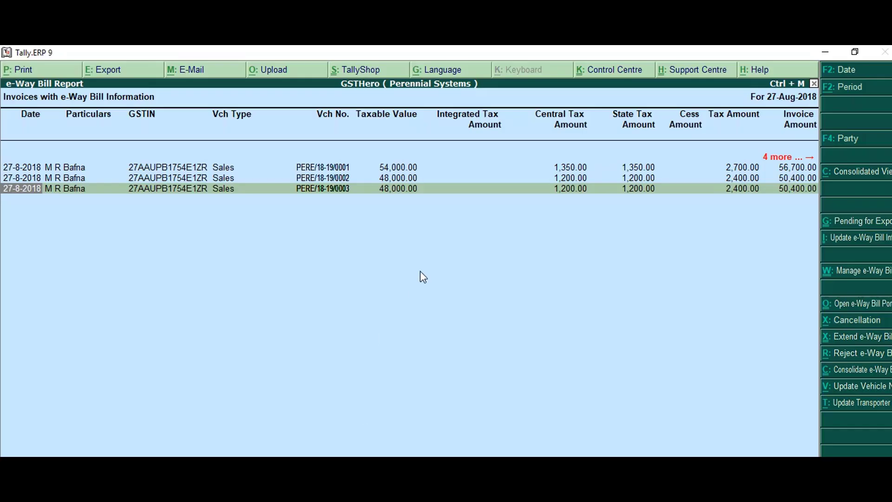
key(Return)
click(152, 436)
key(y)
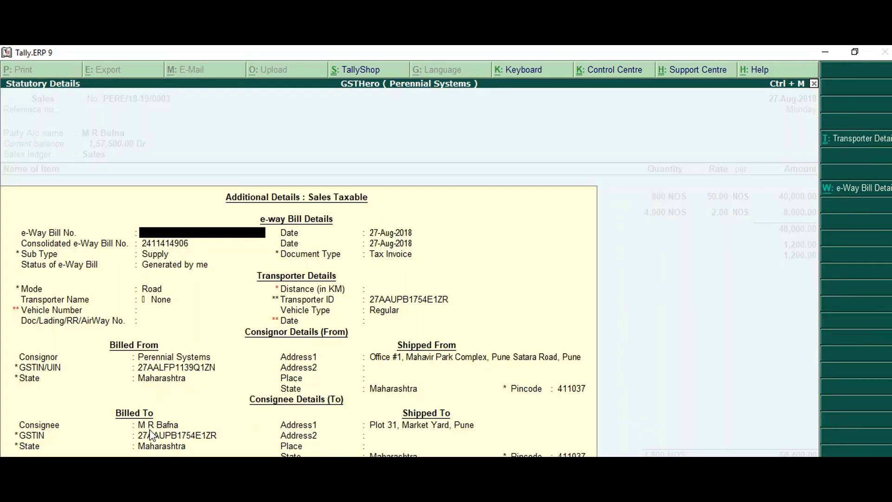
key(ctrl+a)
key(ctrl+a)
key(alt+Tab)
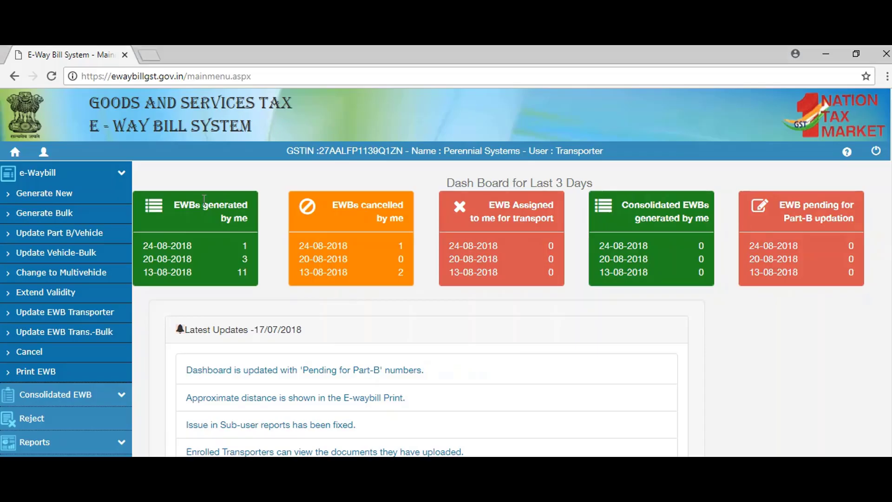
click(42, 374)
click(484, 217)
text(251036499898)
click(607, 219)
scroll(550, 283, down, 10)
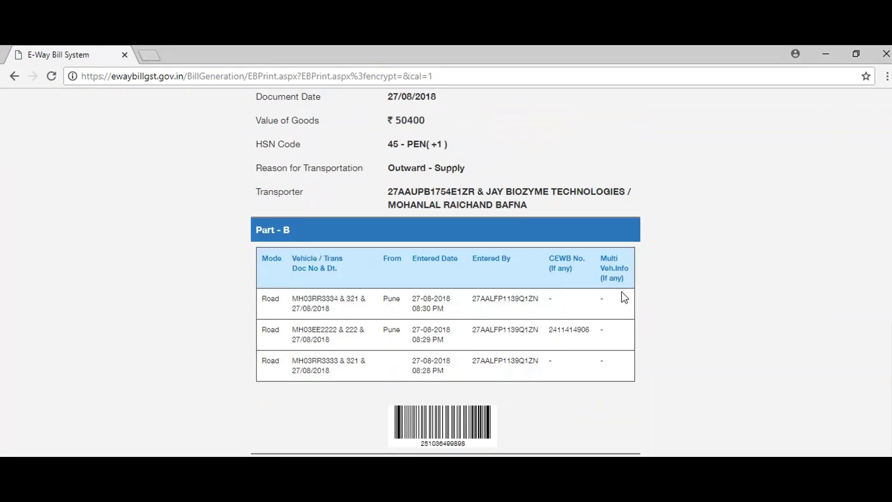
scroll(628, 302, up, 3)
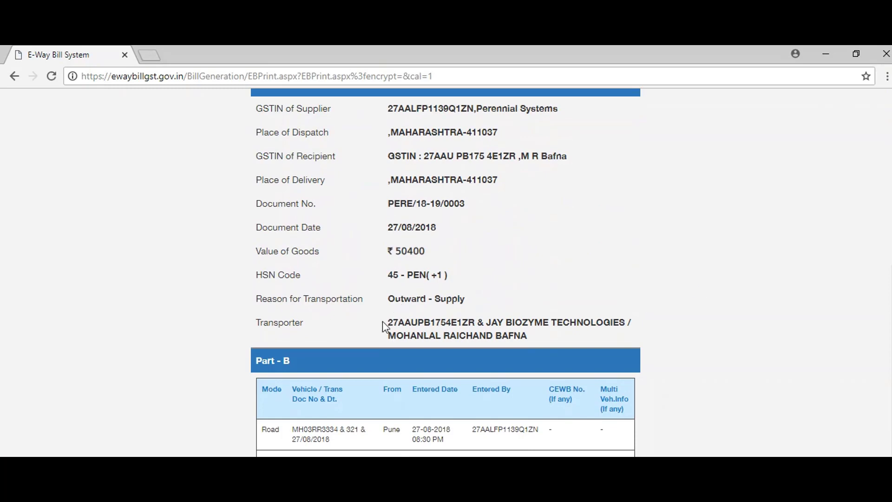
drag(386, 322, 606, 325)
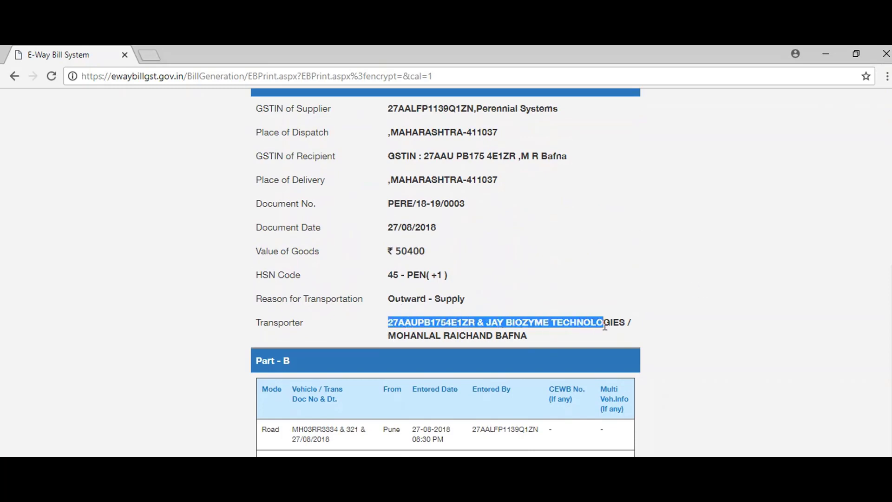
scroll(515, 272, up, 10)
click(15, 153)
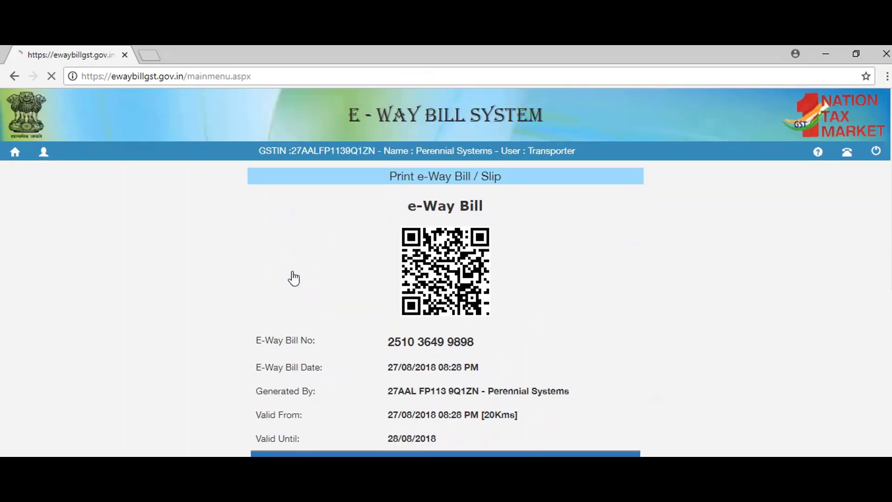
key(alt+Tab)
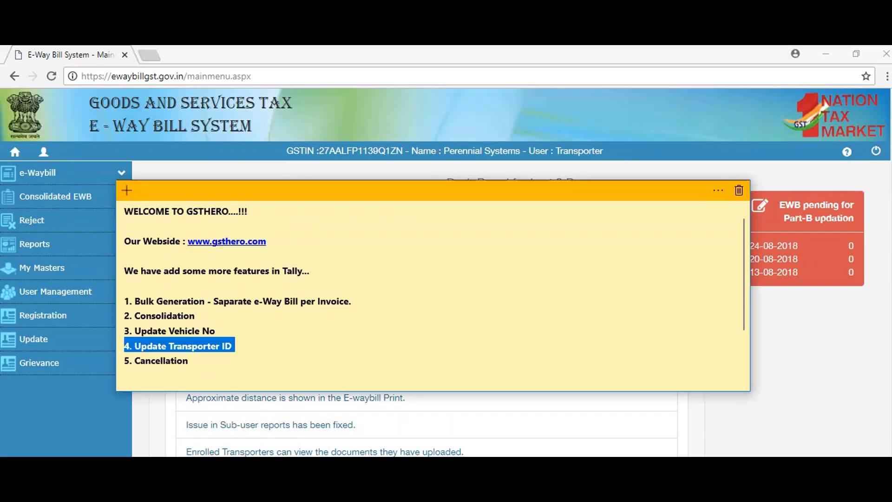
Select the three invoice rows in the e-Way Bill Report for cancellation
drag(124, 360, 144, 362)
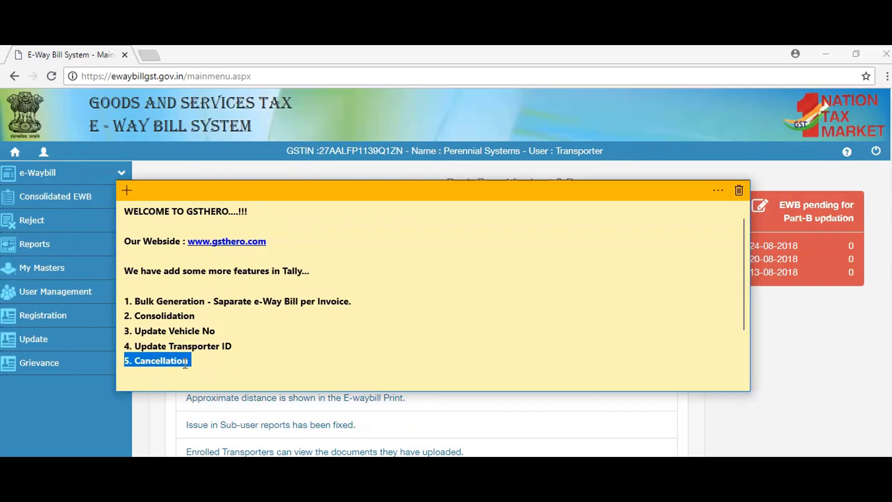
key(alt+Tab)
key(space)
key(shift+Up)
key(shift+Up)
key(Right)
key(Right)
key(Right)
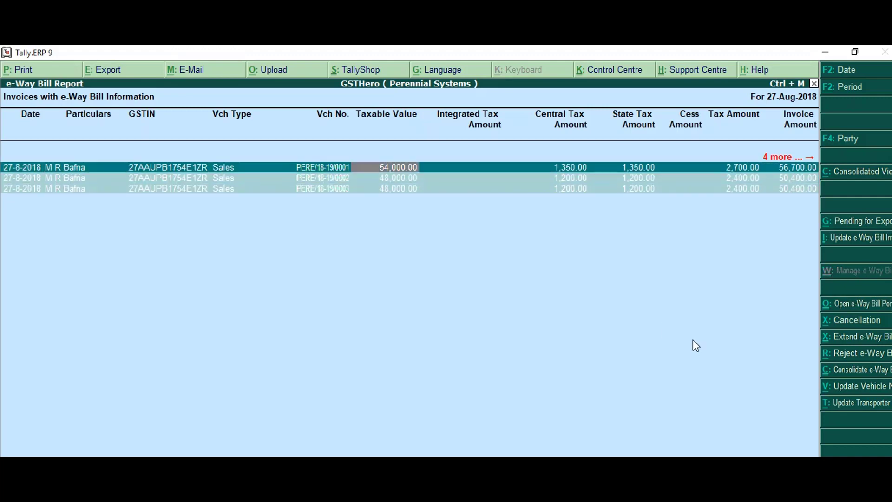
Cancel the selected e-Way Bills with reason Other and remark Ok, then close the report
click(847, 321)
key(Return)
key(Return)
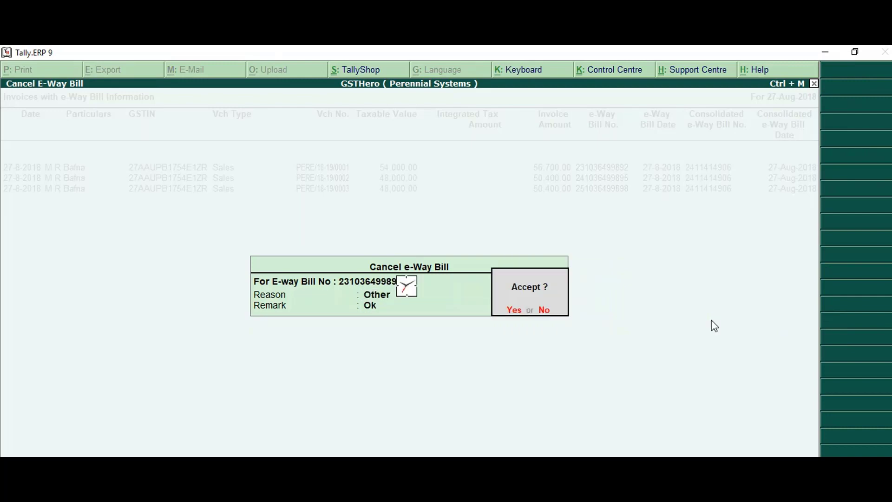
key(Return)
key(Return)
key(Return)
key(Return)
key(Return)
key(Return)
key(Return)
key(Return)
key(Return)
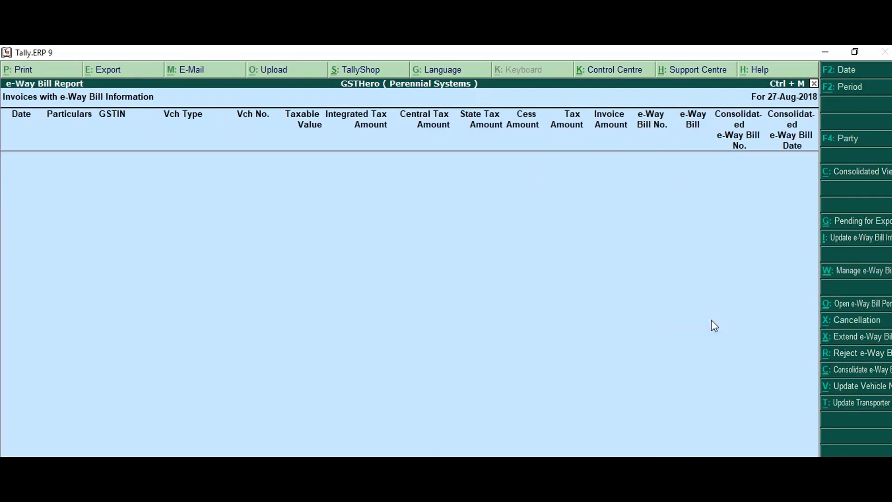
key(Escape)
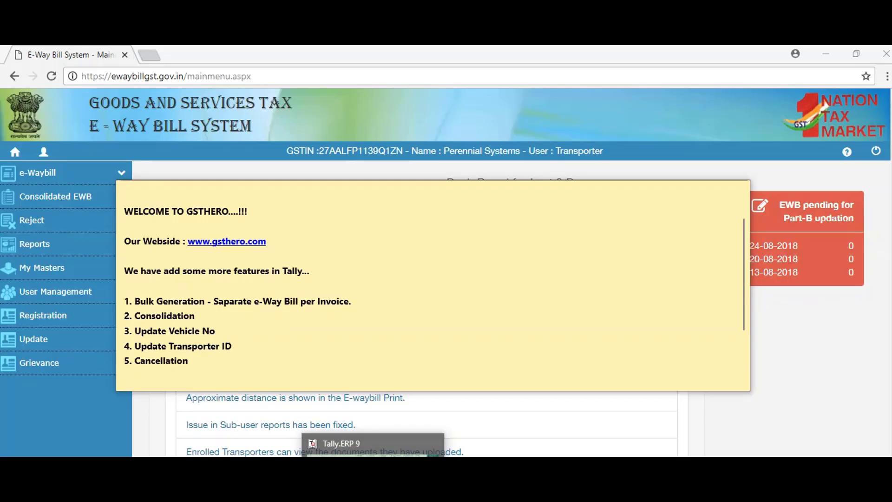
triple_click(318, 387)
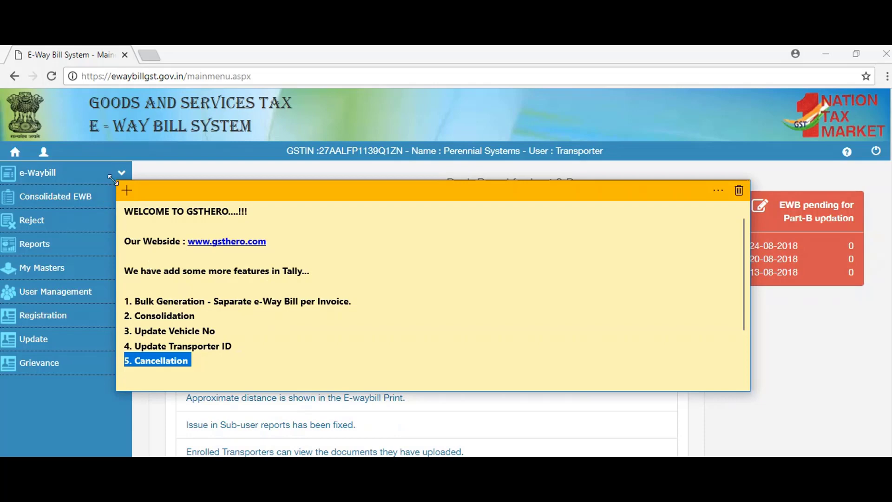
click(122, 174)
click(33, 372)
click(478, 211)
key(ctrl+v)
click(606, 220)
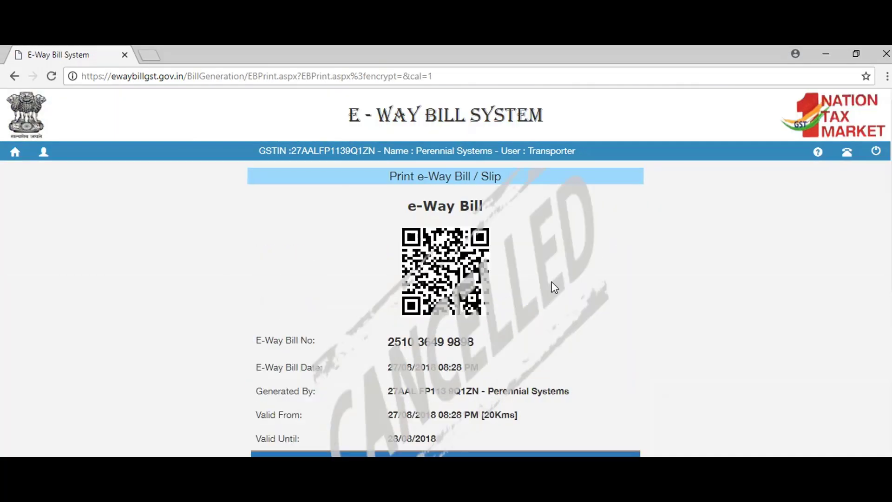
scroll(552, 282, down, 3)
scroll(575, 312, up, 3)
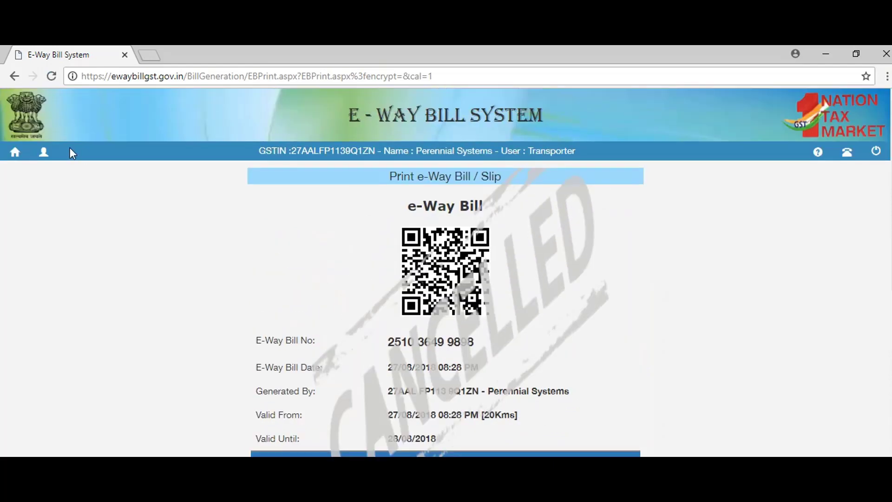
click(15, 155)
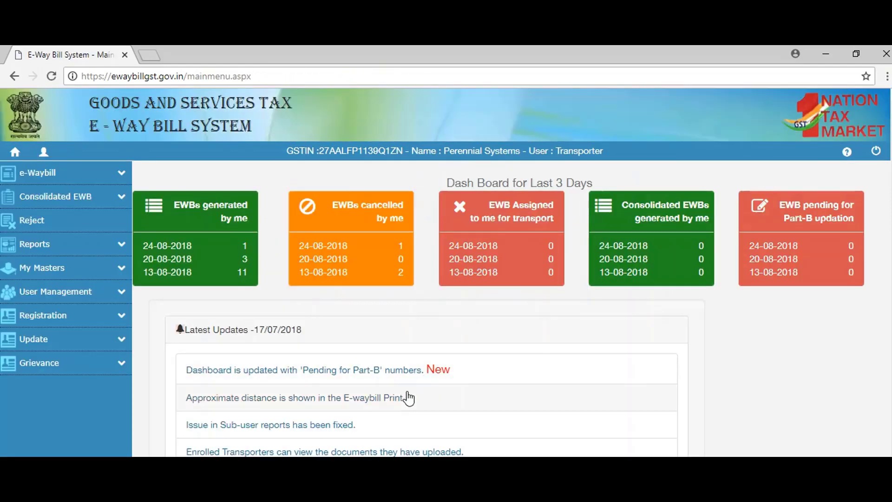
mouse_move(373, 465)
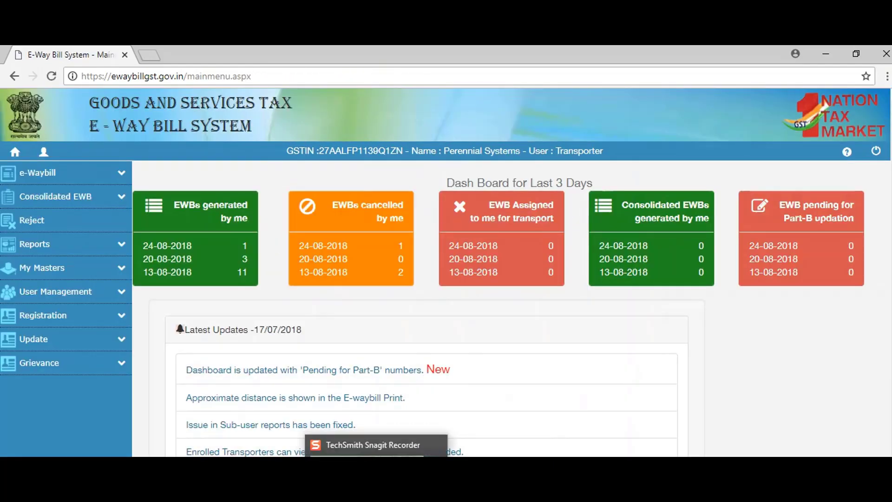